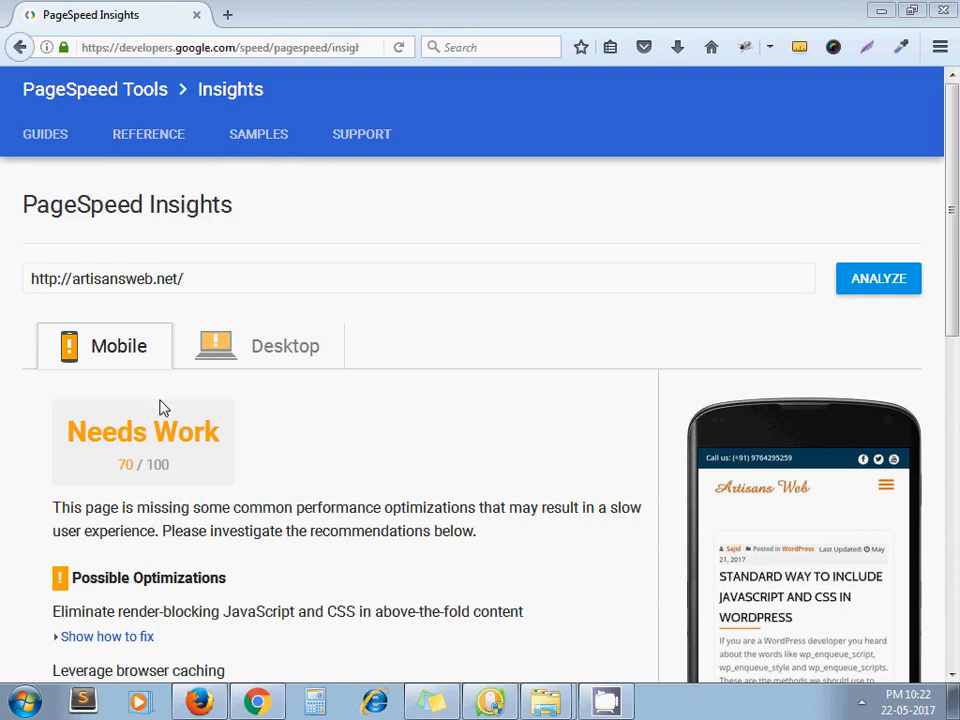
Step: Compare the Mobile and Desktop PageSpeed results for artisansweb.net, ending on the Desktop results
{"action": "left_click", "coordinate": [255, 342]}
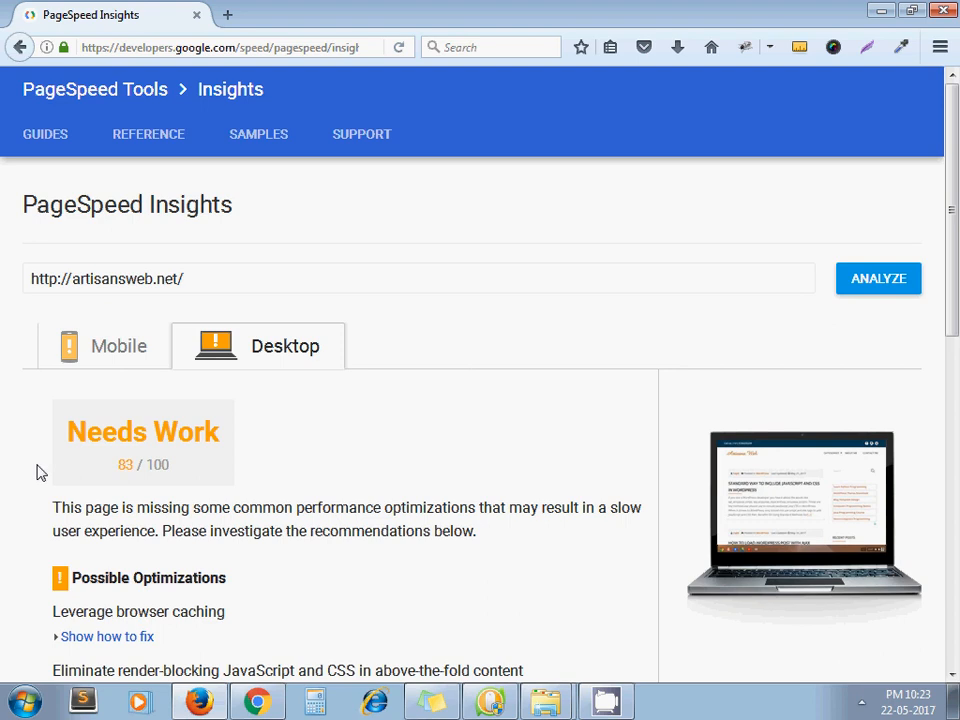
{"action": "left_click", "coordinate": [116, 355]}
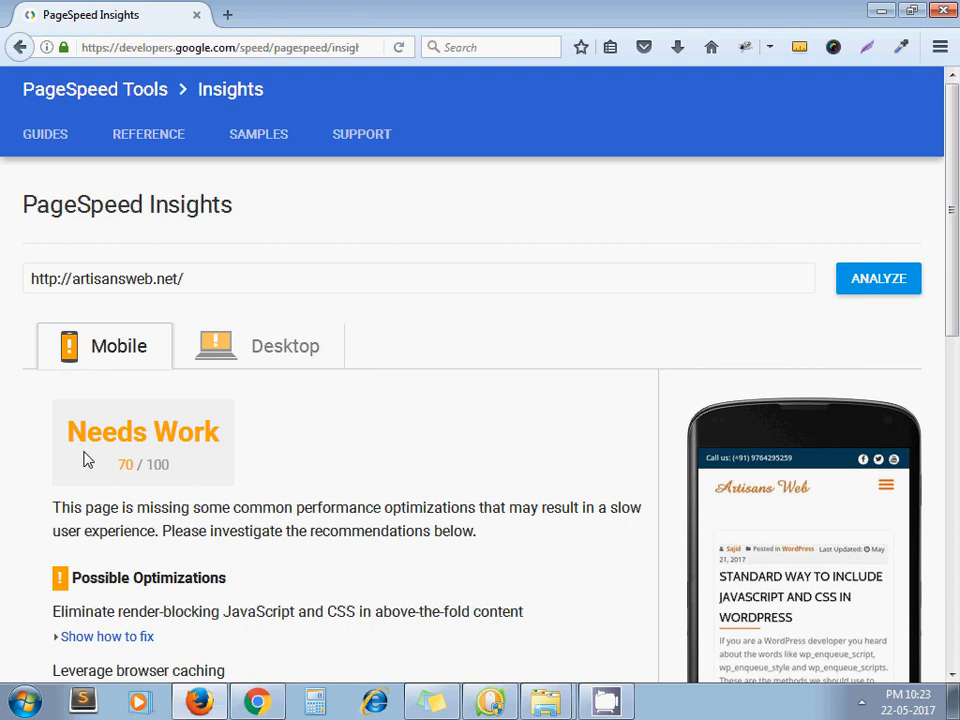
{"action": "left_click", "coordinate": [265, 358]}
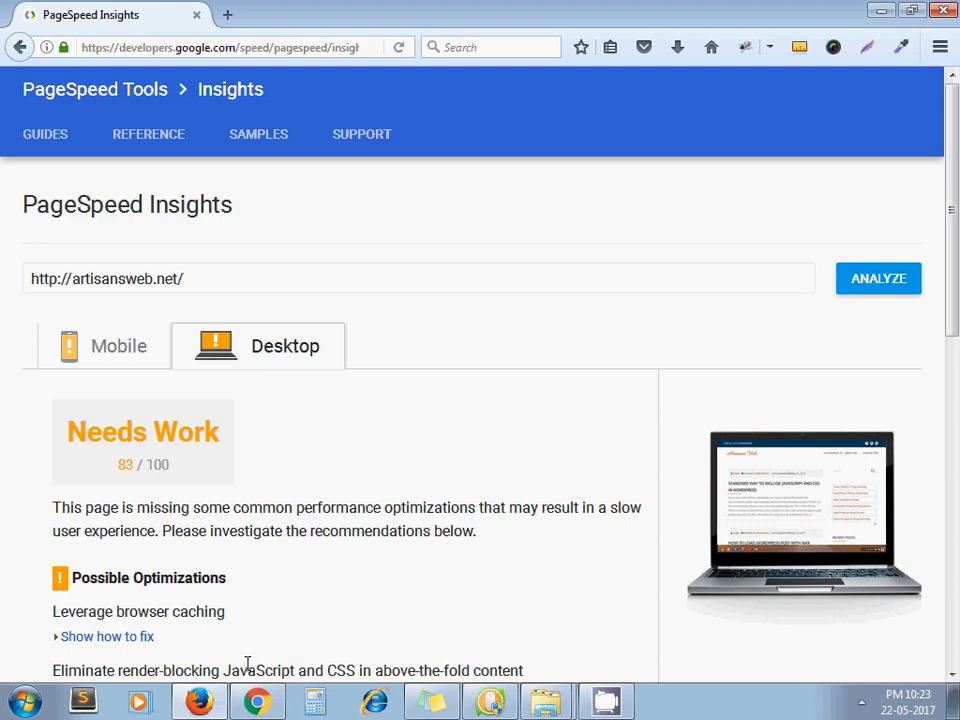
Step: Switch to Chrome and activate the Compress JPEG & PNG images plugin from the recently active plugins in the WordPress admin
{"action": "mouse_move", "coordinate": [257, 703]}
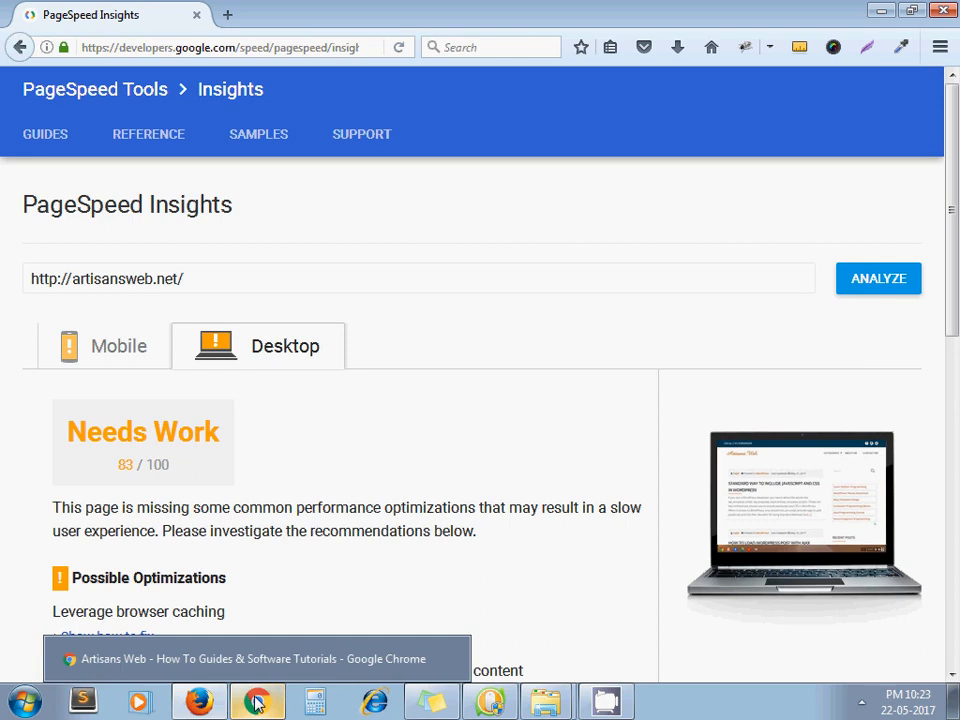
{"action": "left_click", "coordinate": [257, 703]}
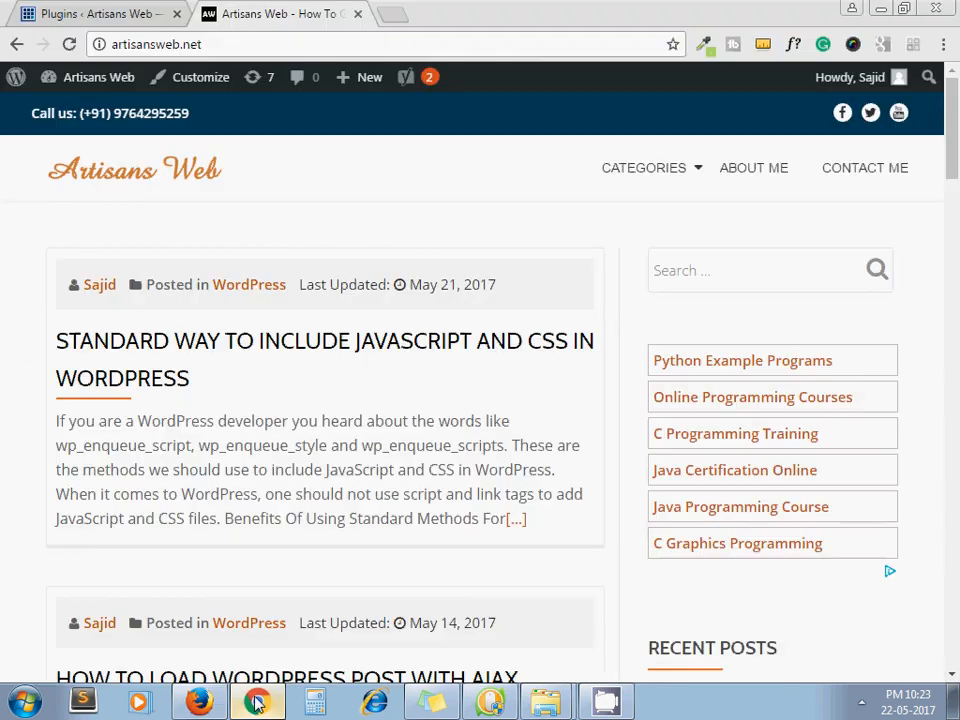
{"action": "left_click", "coordinate": [108, 13]}
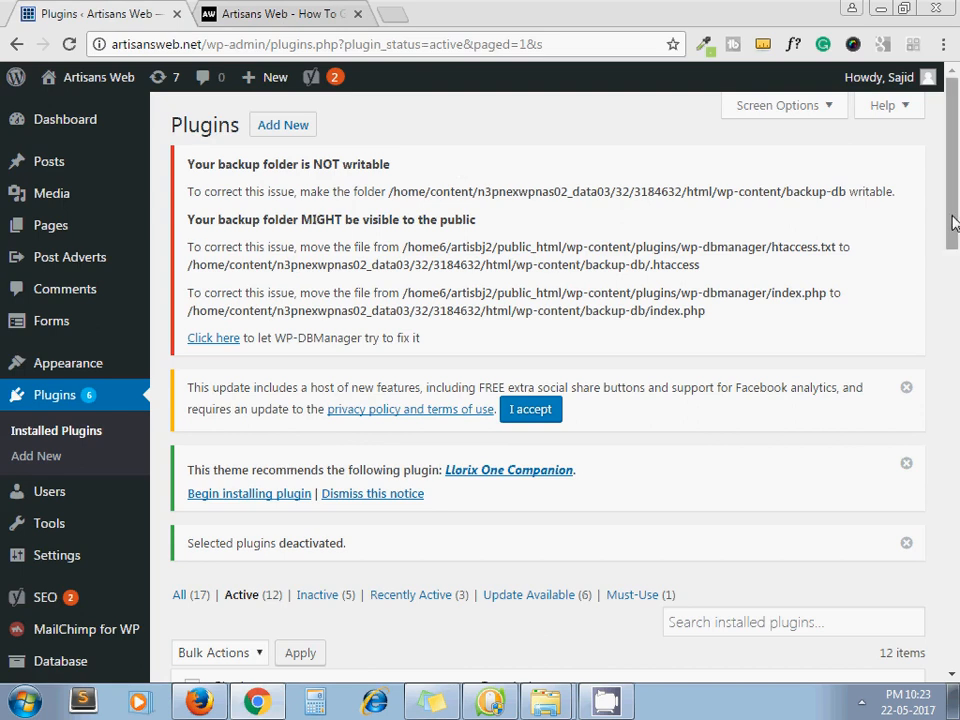
{"action": "left_click_drag", "start_coordinate": [952, 224], "coordinate": [955, 325]}
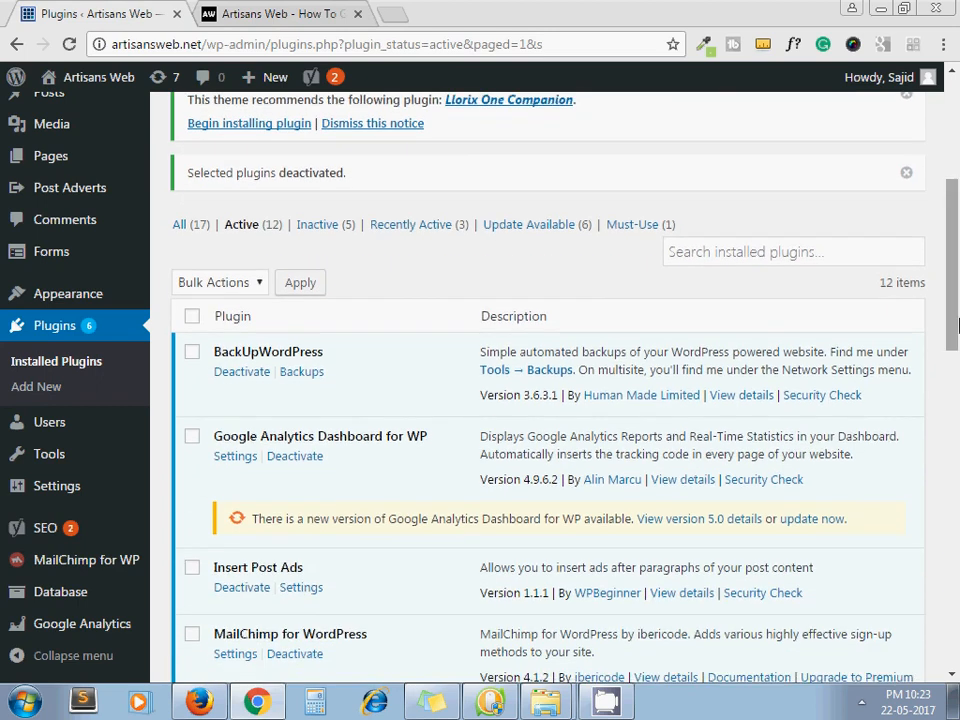
{"action": "left_click", "coordinate": [420, 228]}
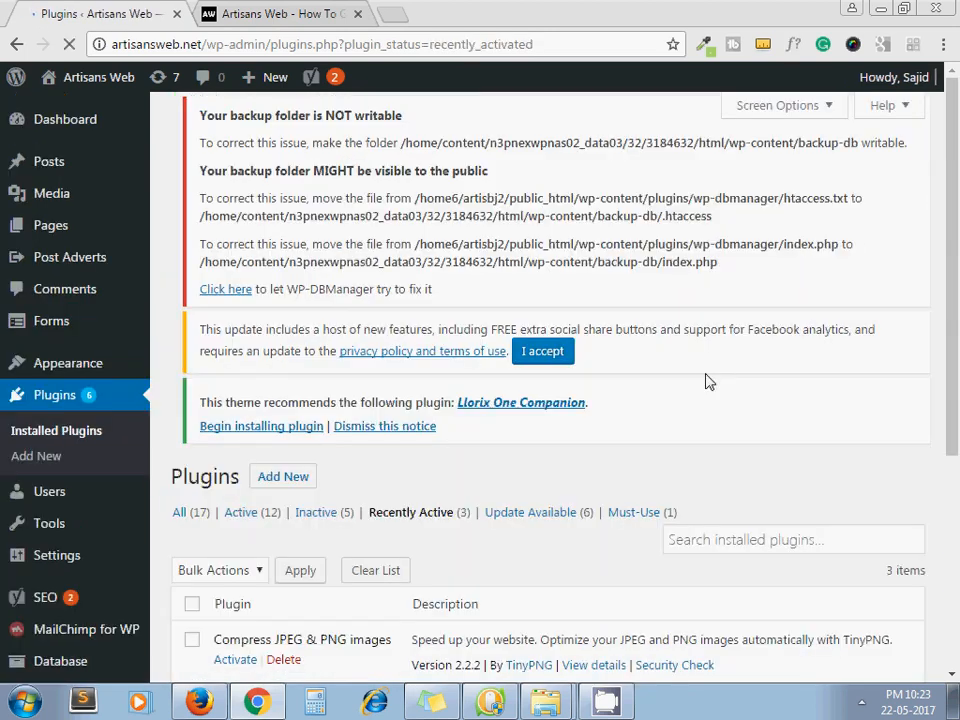
{"action": "scroll", "coordinate": [953, 183], "scroll_direction": "down", "scroll_amount": 3}
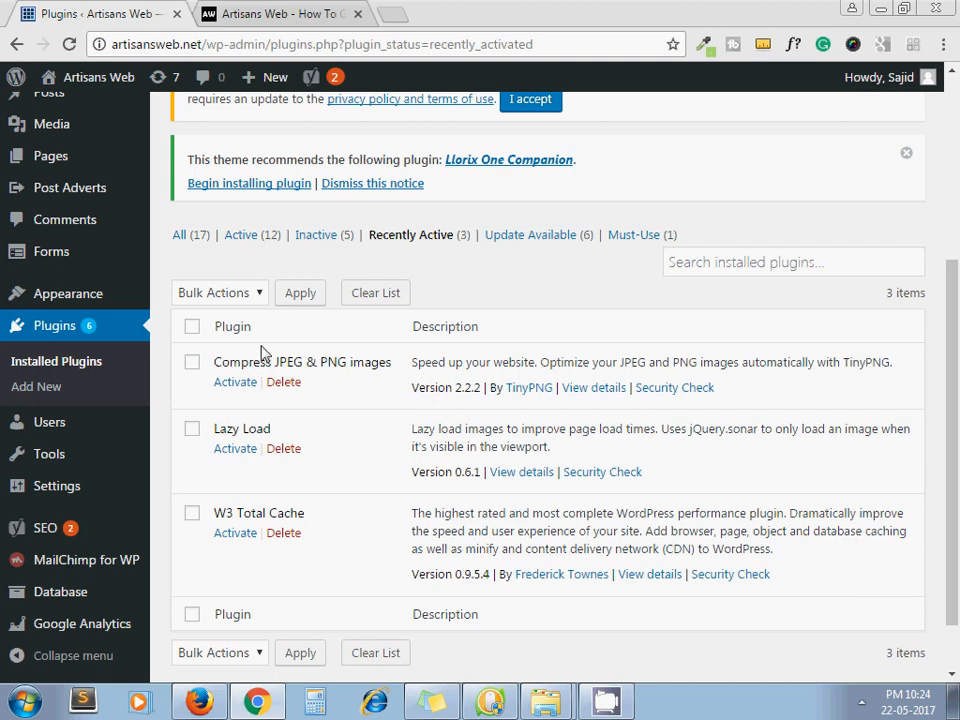
{"action": "left_click", "coordinate": [233, 386]}
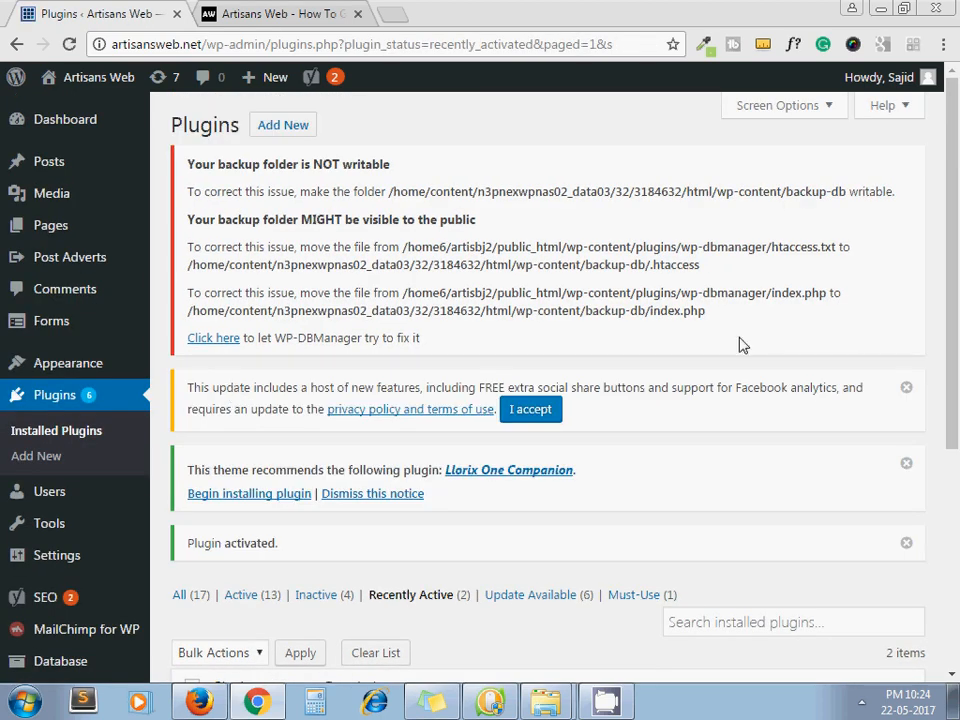
Step: Activate the Lazy Load and W3 Total Cache plugins together with a bulk action
{"action": "left_click_drag", "start_coordinate": [955, 225], "coordinate": [955, 395]}
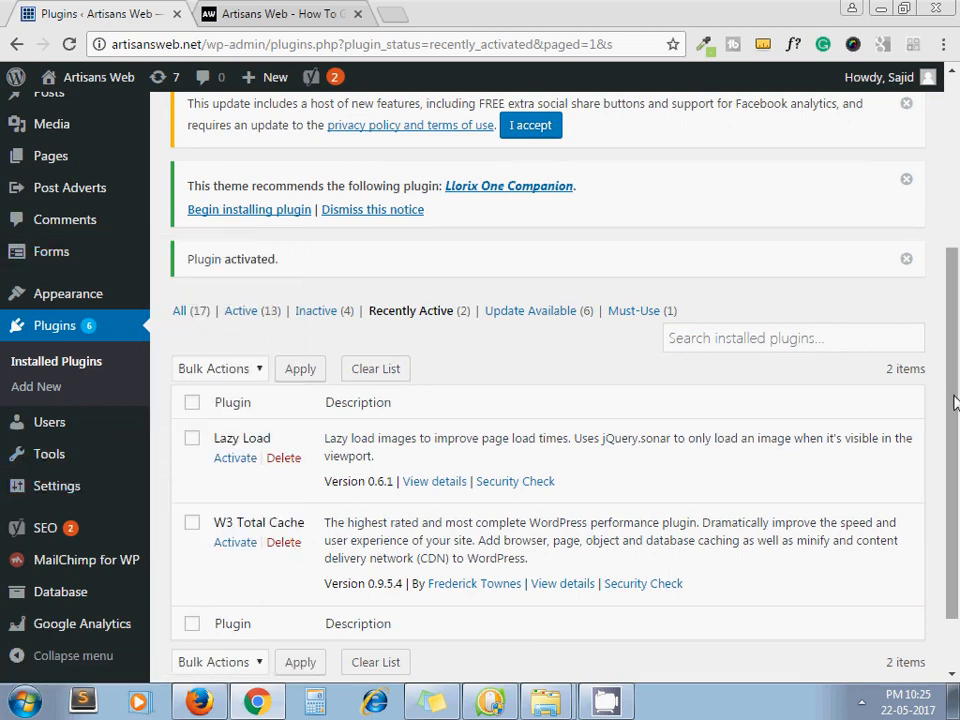
{"action": "mouse_move", "coordinate": [954, 401]}
{"action": "left_mouse_down"}
{"action": "mouse_move", "coordinate": [955, 349]}
{"action": "mouse_move", "coordinate": [955, 392]}
{"action": "left_mouse_up"}
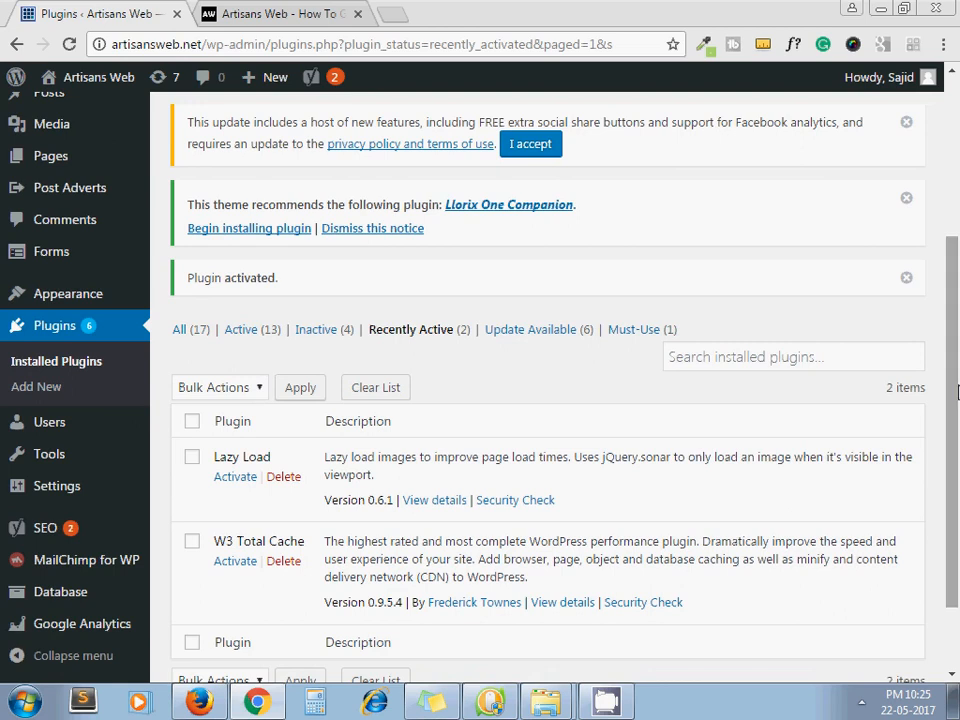
{"action": "left_click_drag", "start_coordinate": [957, 392], "coordinate": [957, 416]}
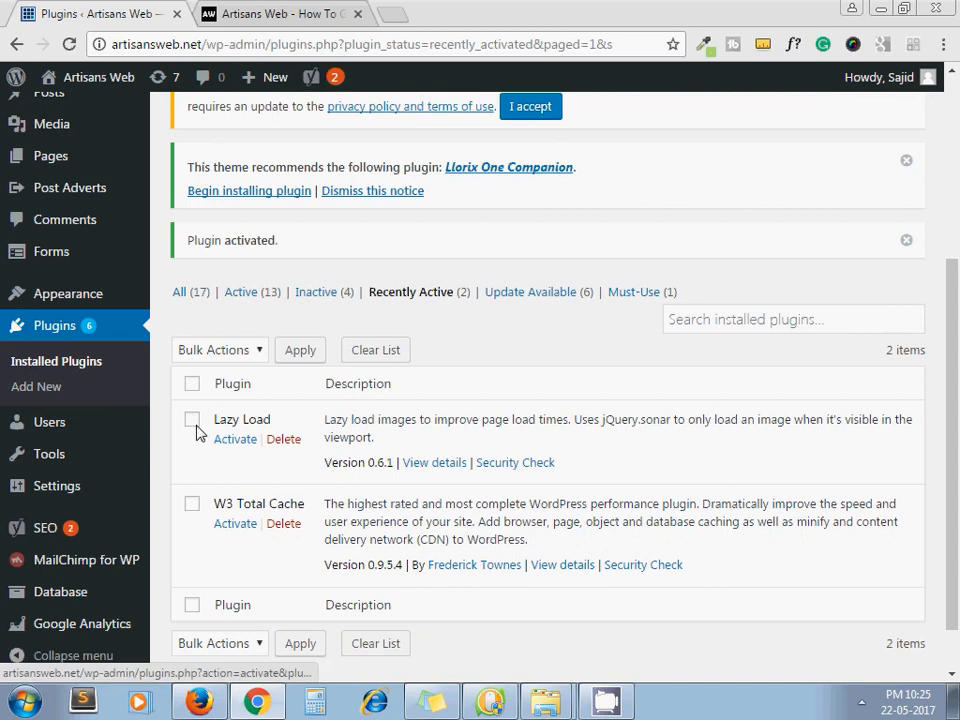
{"action": "left_click", "coordinate": [192, 419]}
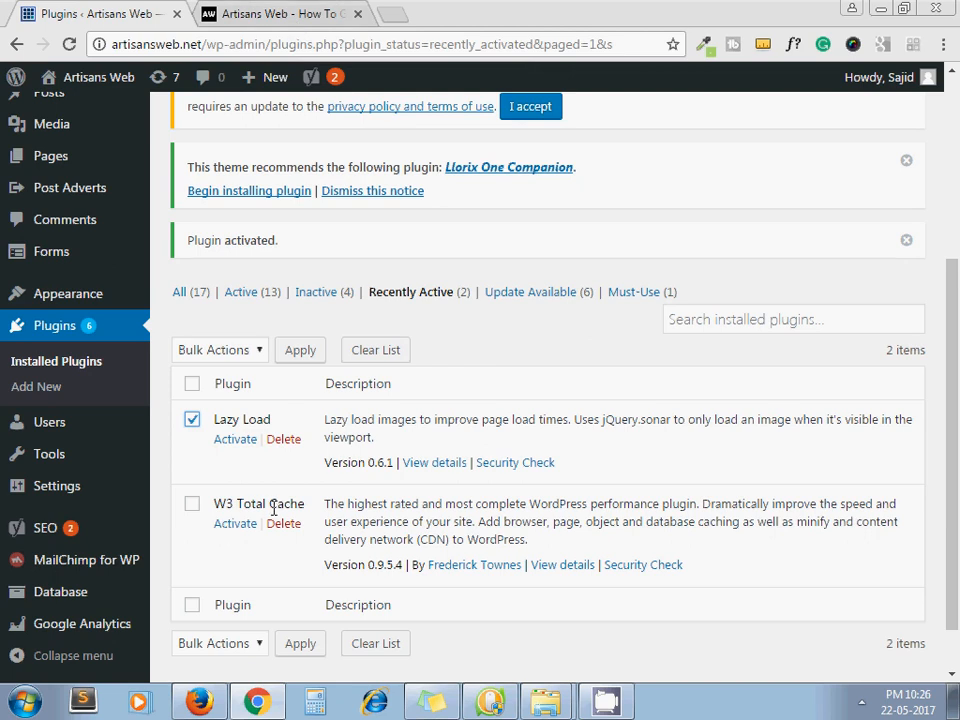
{"action": "left_click", "coordinate": [195, 506]}
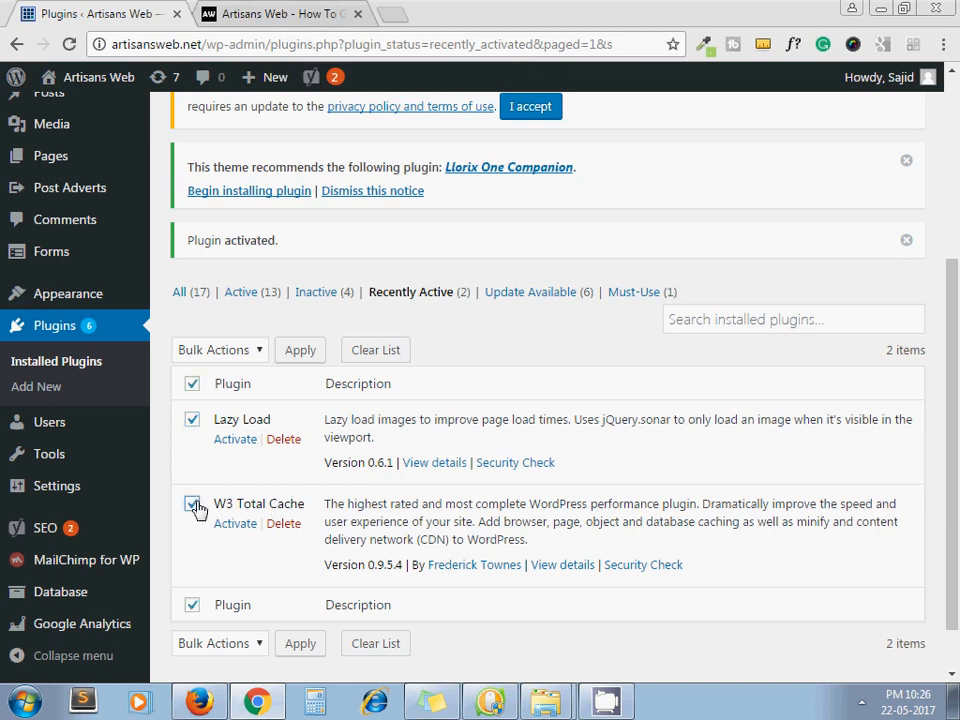
{"action": "left_click", "coordinate": [225, 647]}
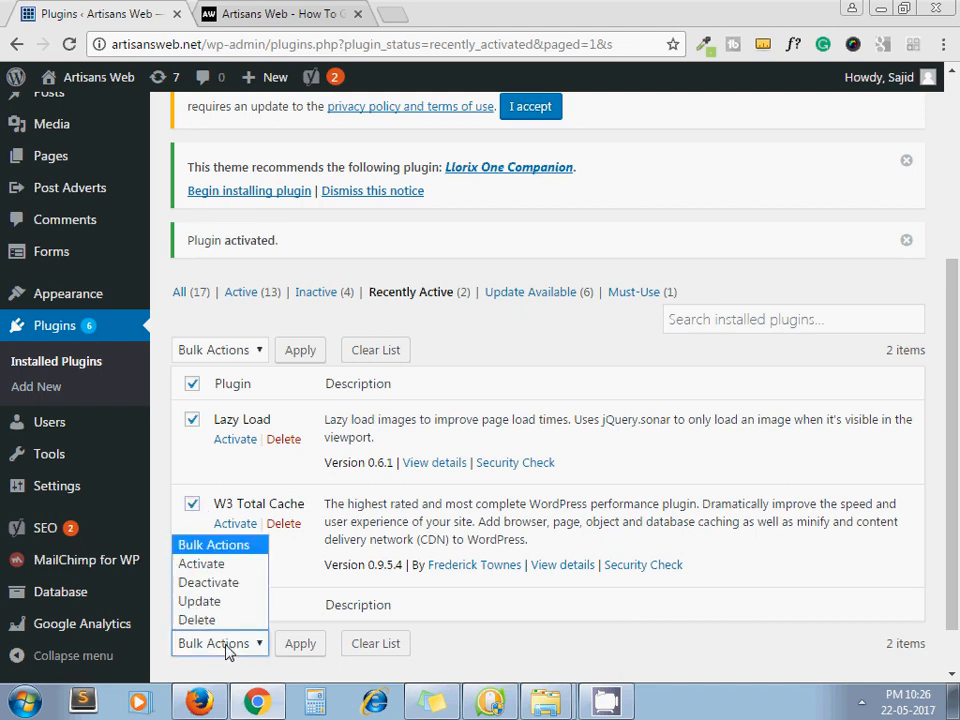
{"action": "left_click", "coordinate": [221, 565]}
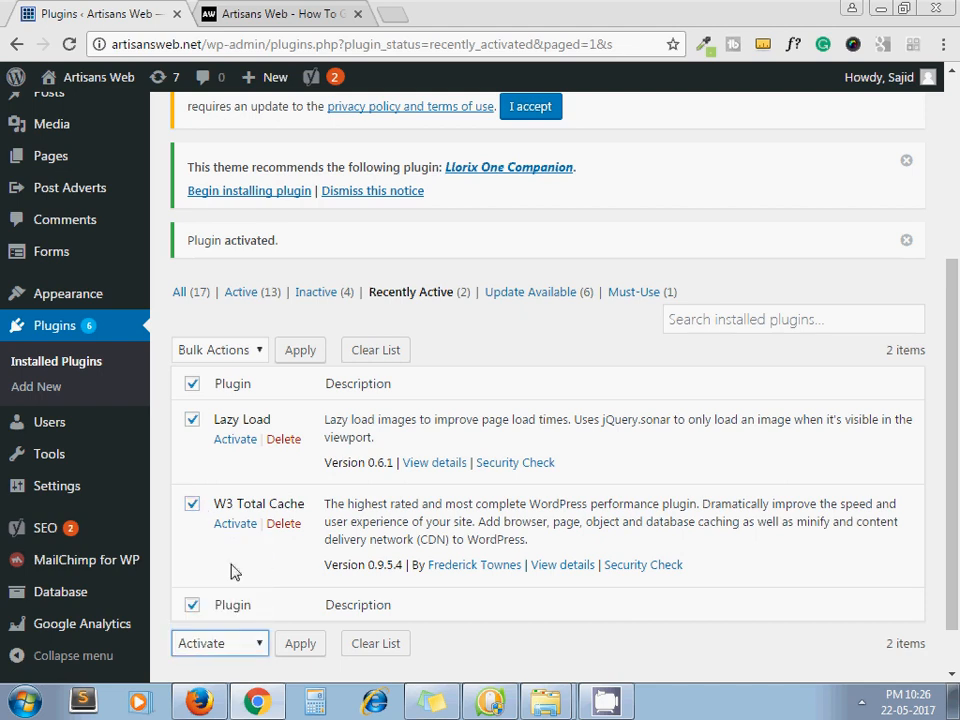
{"action": "left_click", "coordinate": [298, 650]}
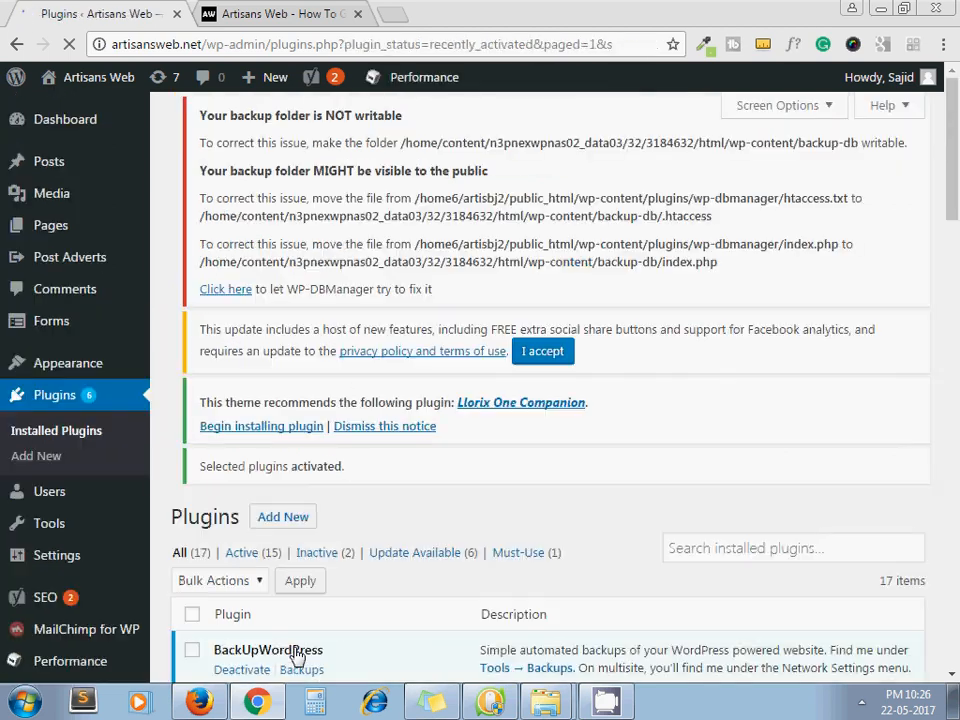
Step: Switch to Firefox, rerun the PageSpeed analysis of artisansweb.net and view the Desktop results
{"action": "left_click", "coordinate": [196, 699]}
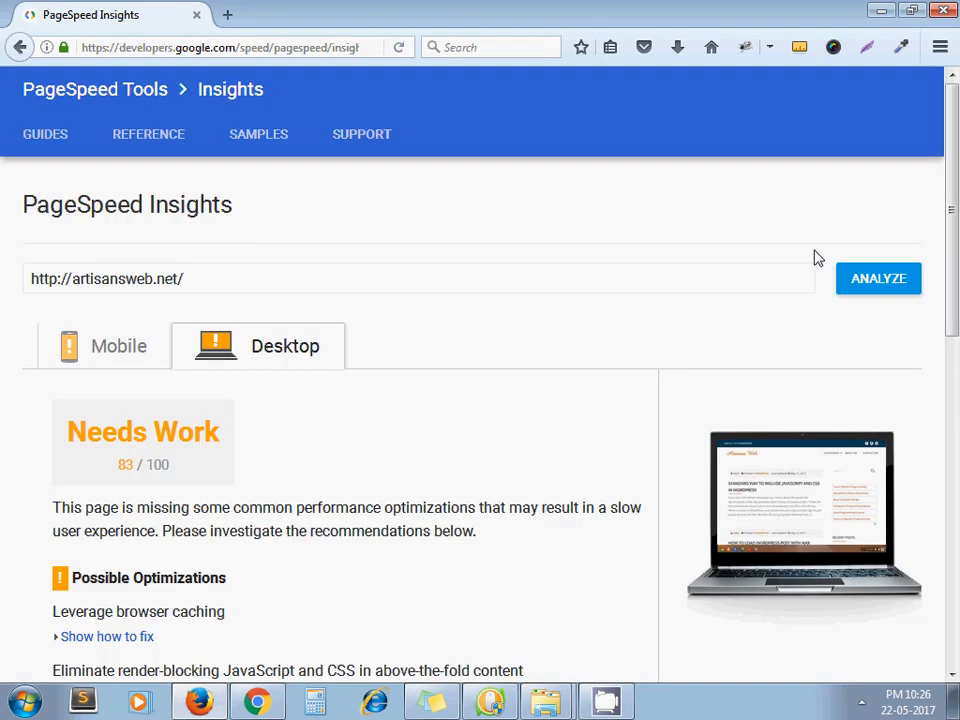
{"action": "left_click", "coordinate": [879, 281]}
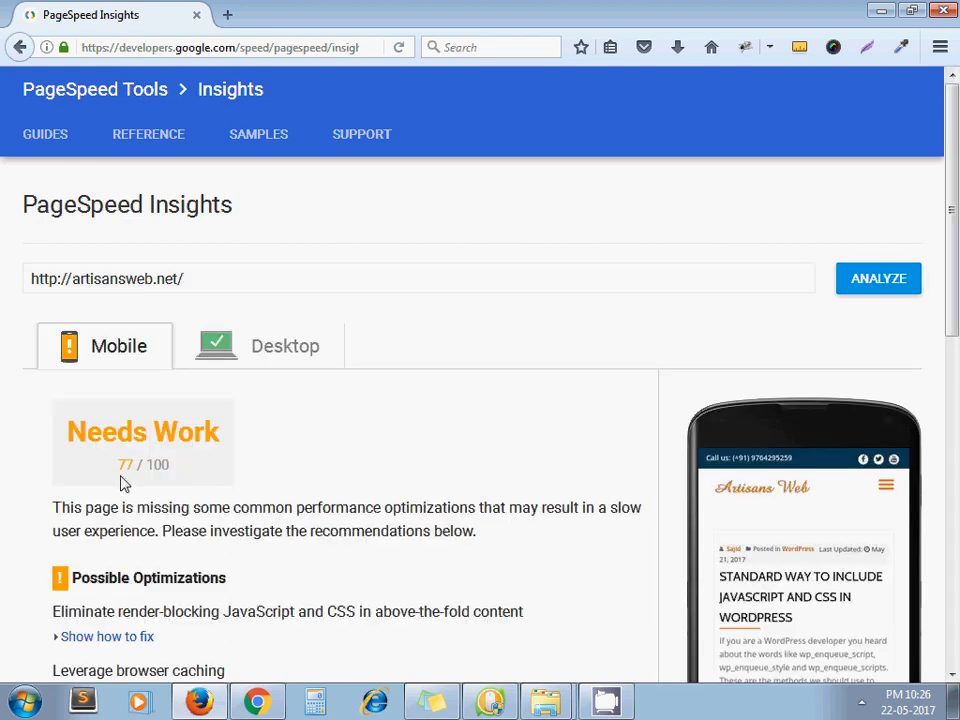
{"action": "left_click", "coordinate": [251, 358]}
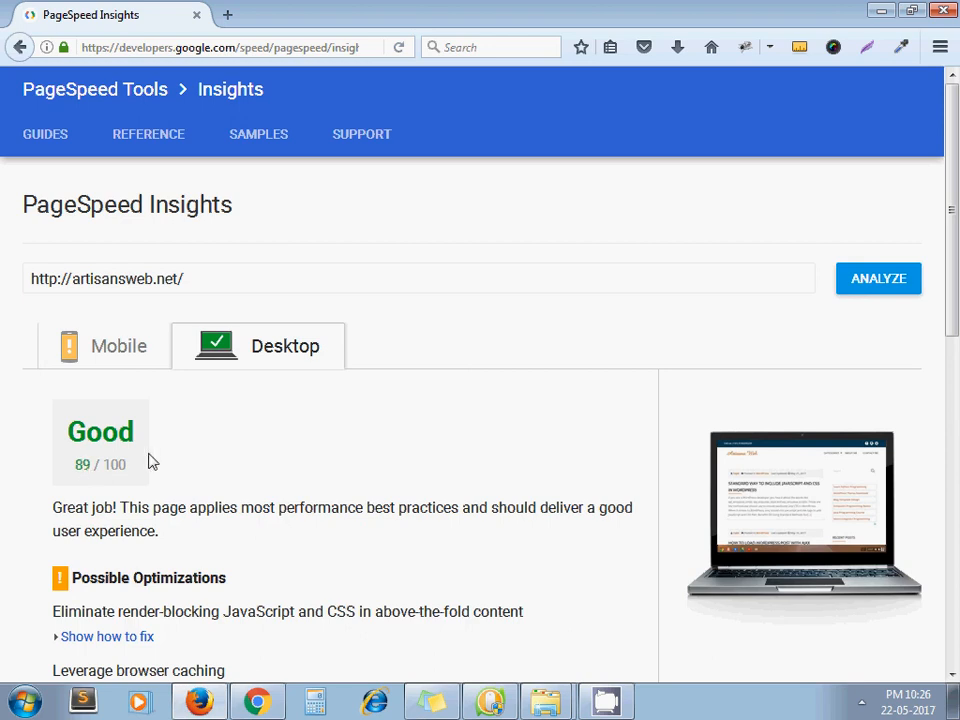
Step: Switch to Chrome and open the "6 Steps To Speed Up WordPress Website" post from the Artisans Web home page
{"action": "left_click", "coordinate": [257, 703]}
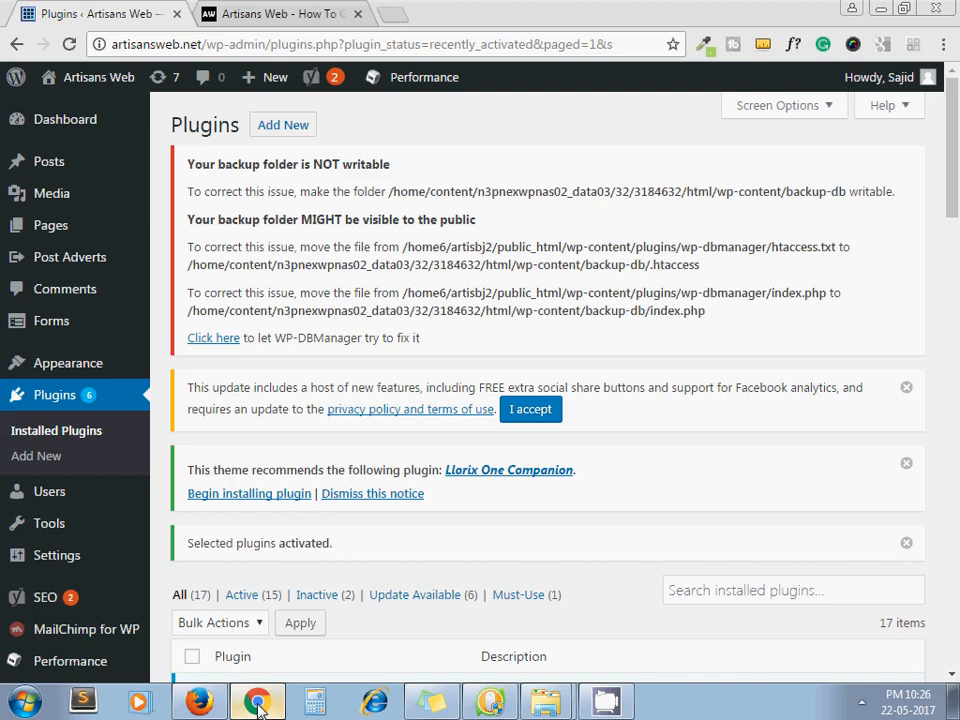
{"action": "left_click", "coordinate": [268, 13]}
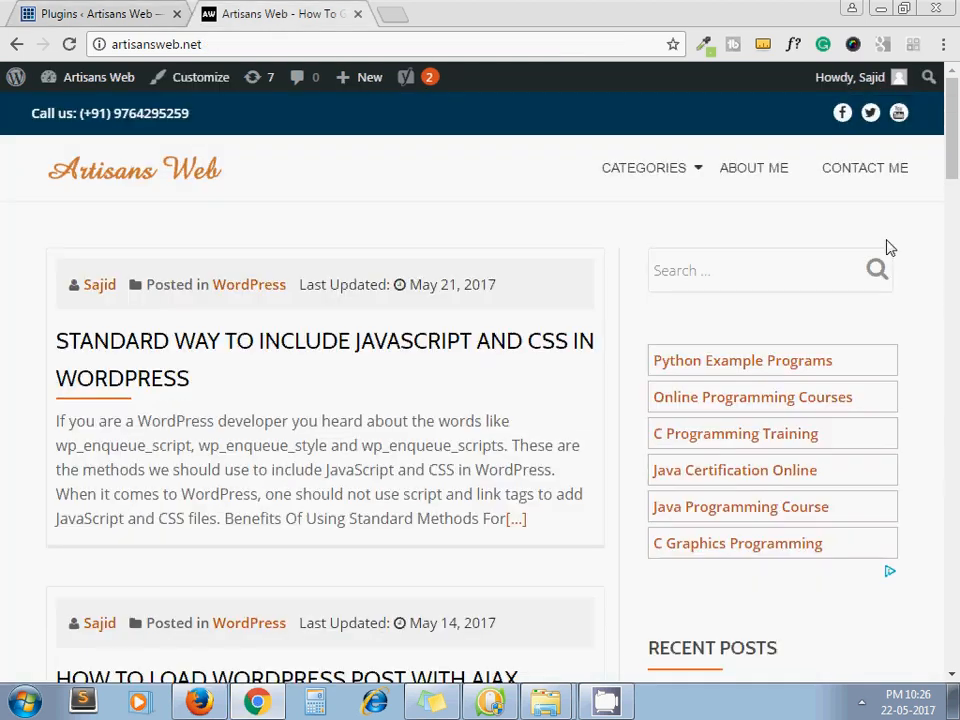
{"action": "left_click", "coordinate": [950, 282]}
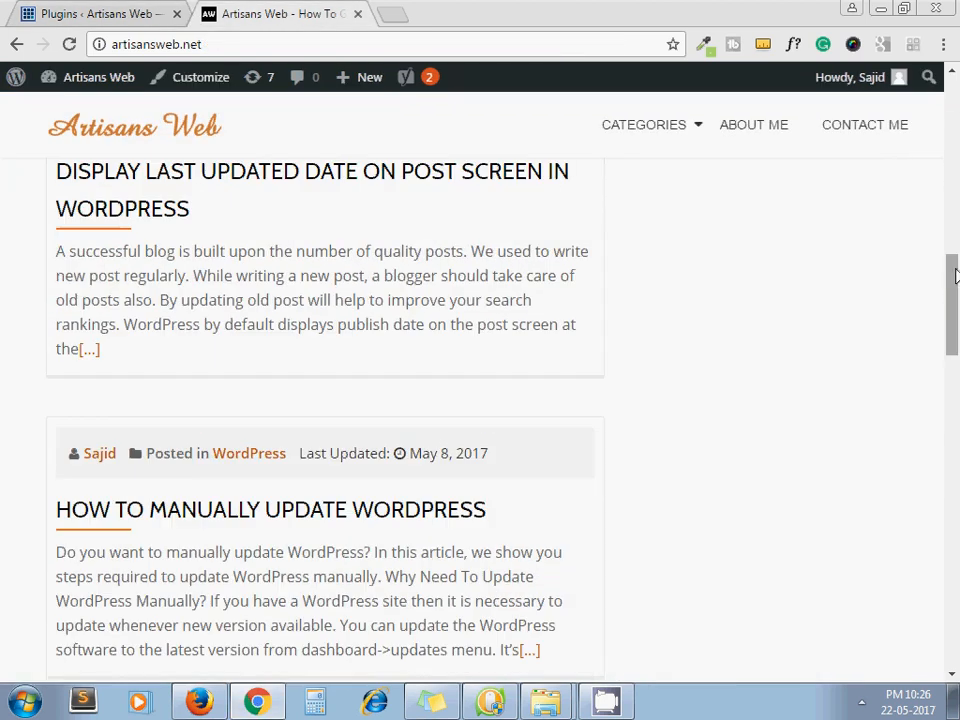
{"action": "left_click_drag", "start_coordinate": [955, 285], "coordinate": [953, 211]}
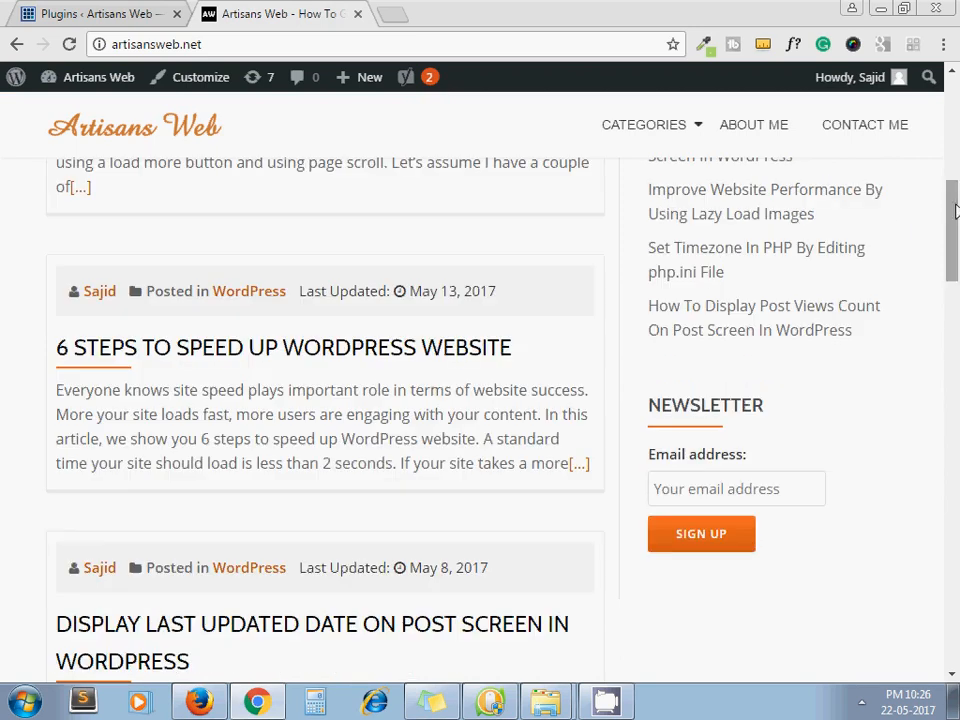
{"action": "left_click", "coordinate": [258, 350]}
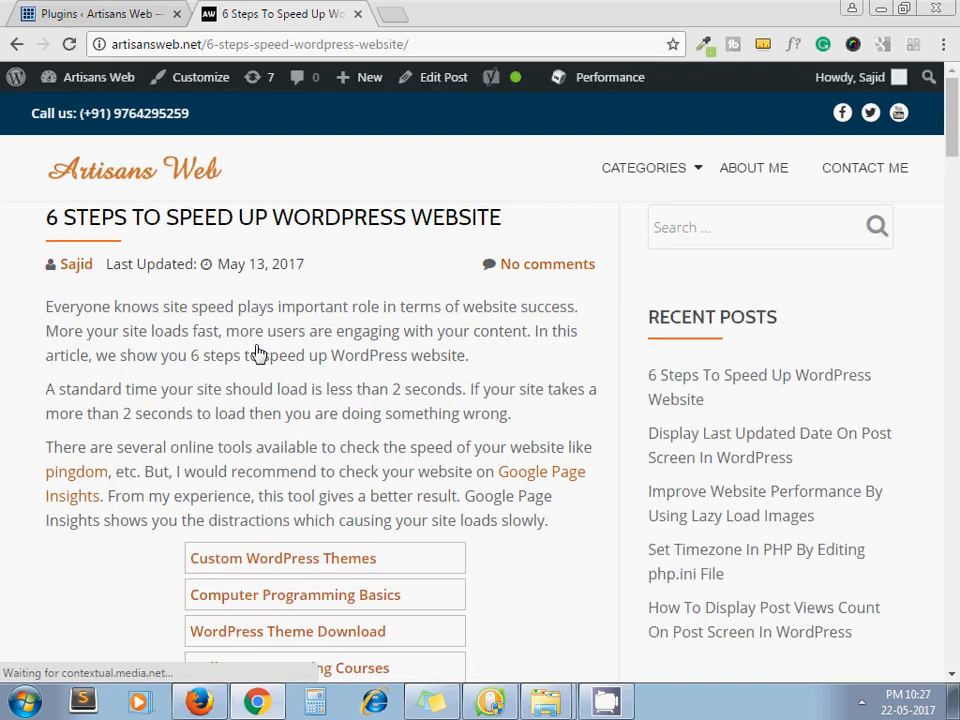
Step: Open the article on including CSS and JS in a standard way, linked under Step 1, in a new tab and view it
{"action": "scroll", "coordinate": [5, 498], "scroll_direction": "down", "scroll_amount": 6}
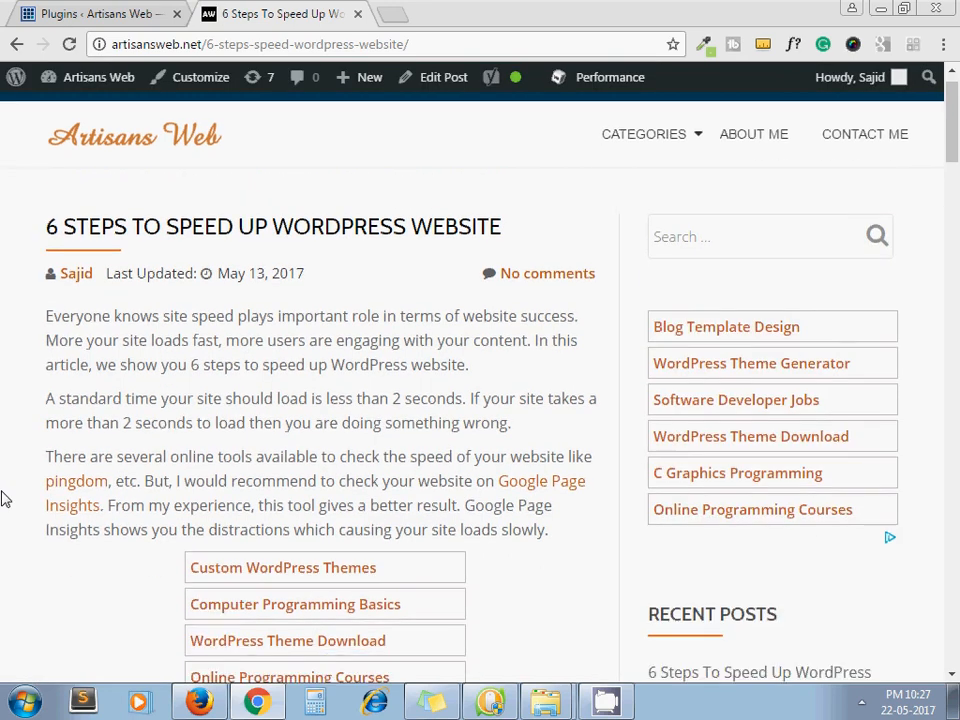
{"action": "scroll", "coordinate": [5, 498], "scroll_direction": "down", "scroll_amount": 4}
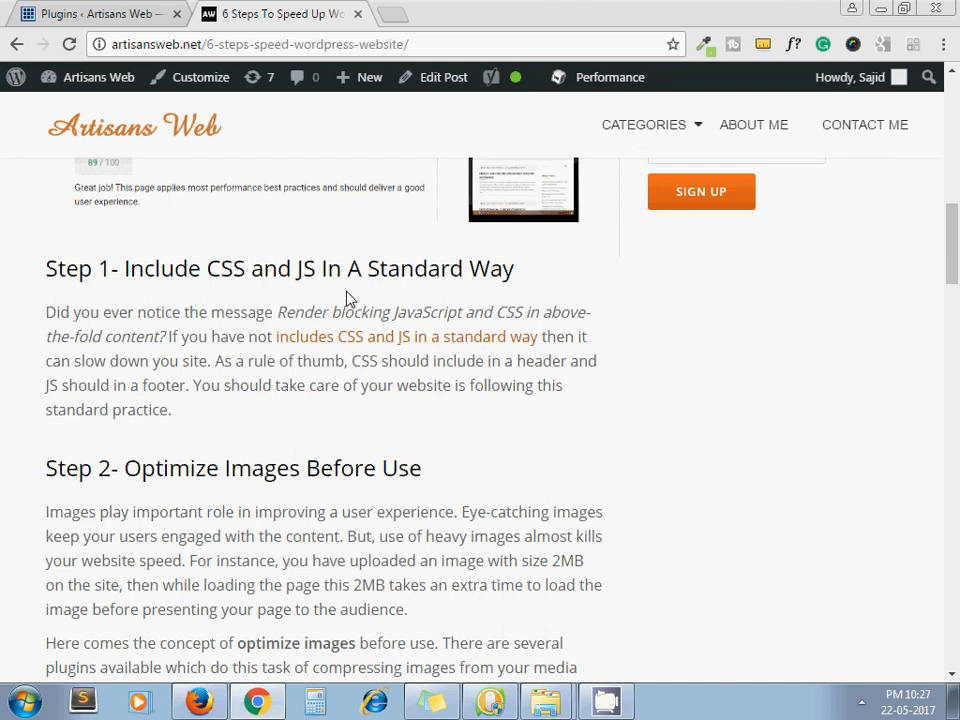
{"action": "middle_click", "coordinate": [369, 343]}
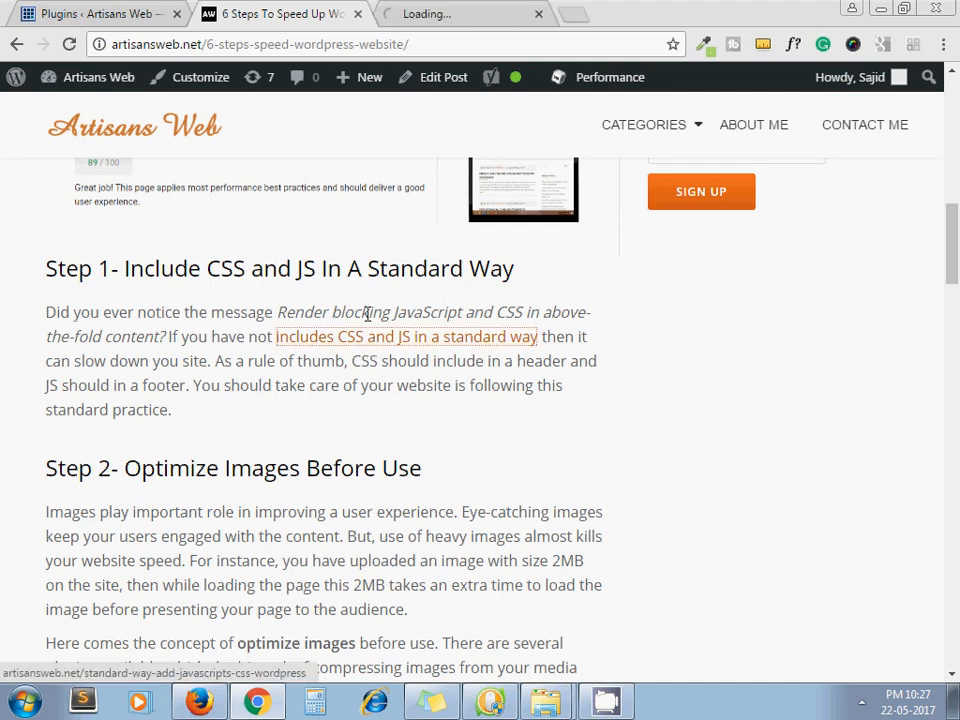
{"action": "left_click", "coordinate": [465, 9]}
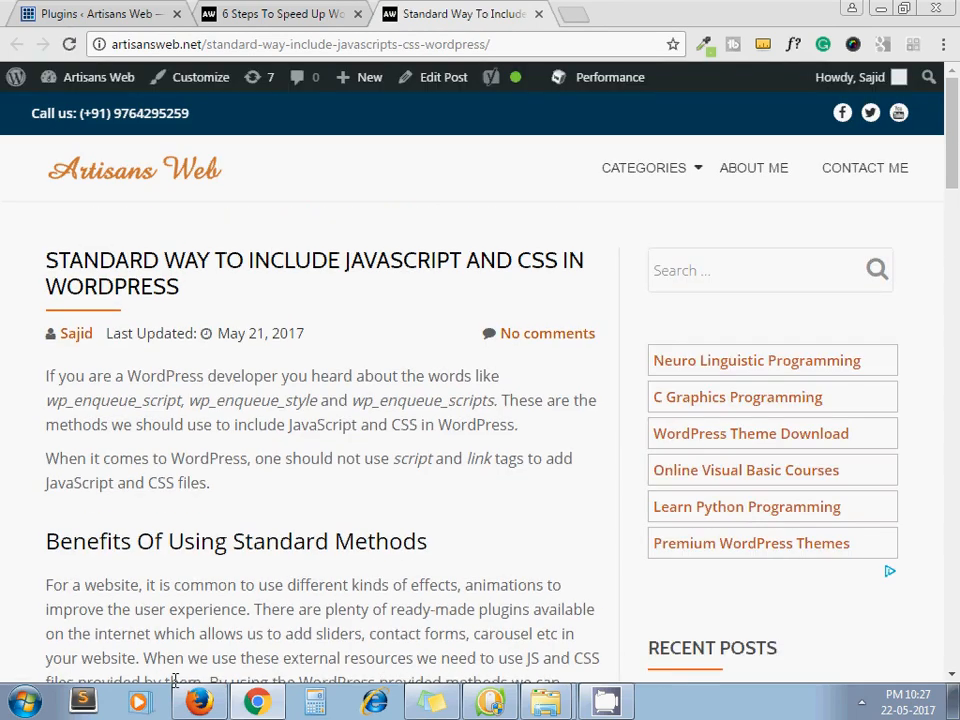
Step: Examine the PageSpeed fix details for render-blocking JavaScript and CSS in Firefox, then return to the article in Chrome
{"action": "left_click", "coordinate": [199, 702]}
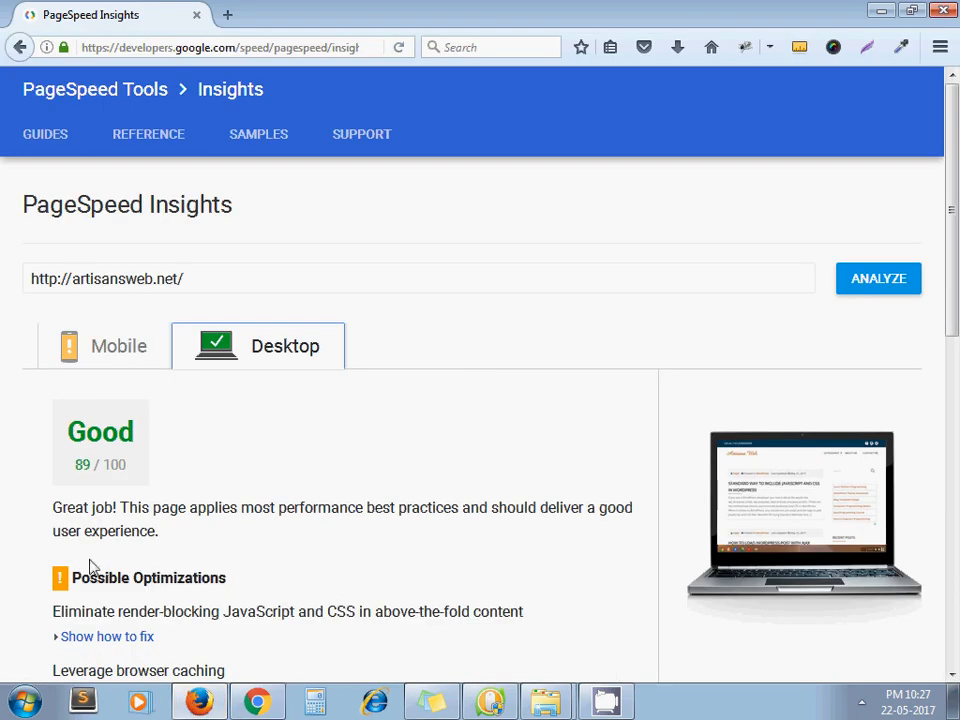
{"action": "scroll", "coordinate": [27, 555], "scroll_direction": "down", "scroll_amount": 5}
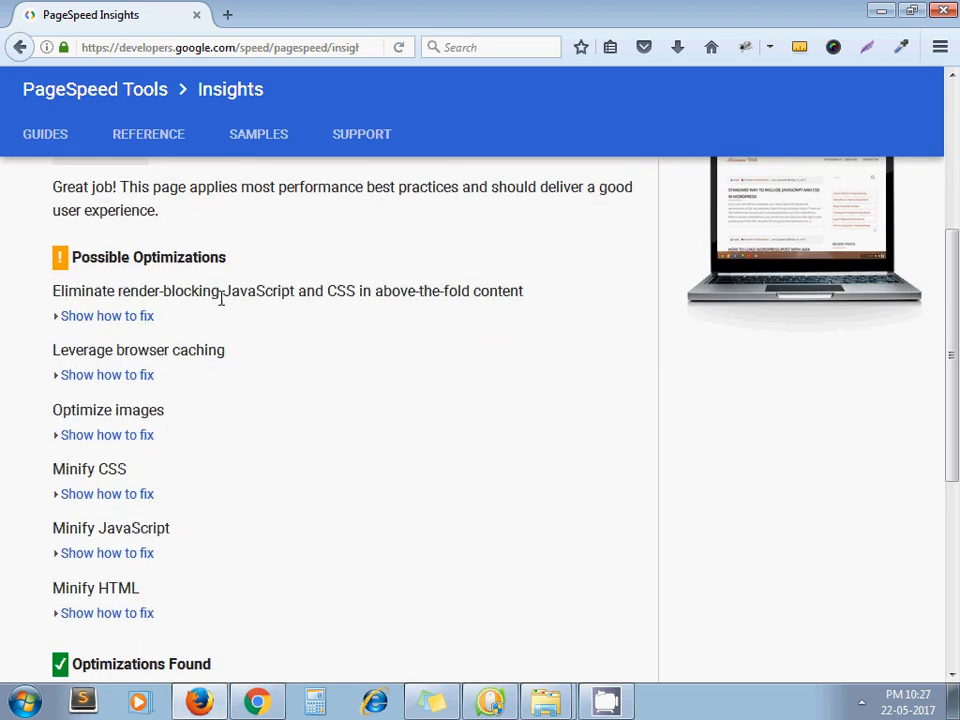
{"action": "left_click", "coordinate": [120, 318]}
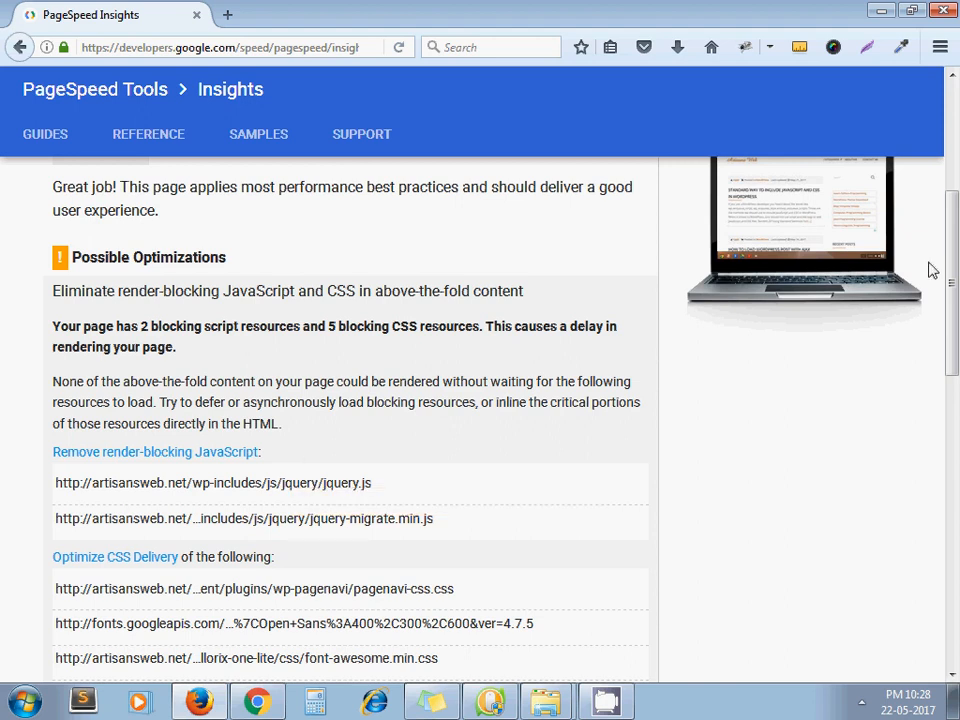
{"action": "mouse_move", "coordinate": [955, 265]}
{"action": "left_mouse_down"}
{"action": "mouse_move", "coordinate": [955, 183]}
{"action": "mouse_move", "coordinate": [955, 287]}
{"action": "left_mouse_up"}
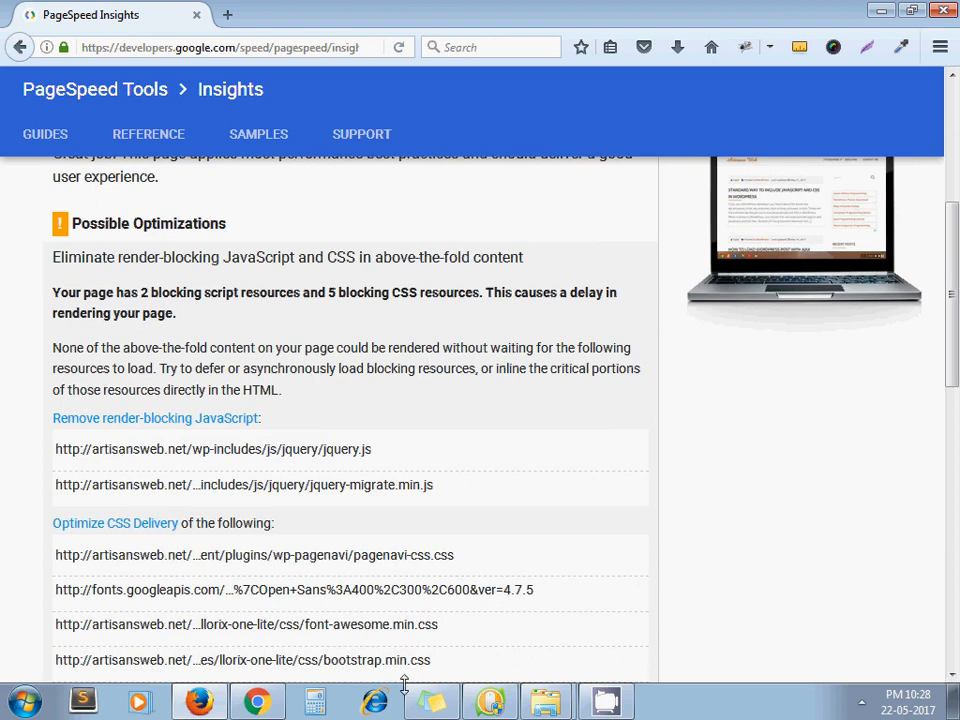
{"action": "left_click", "coordinate": [257, 703]}
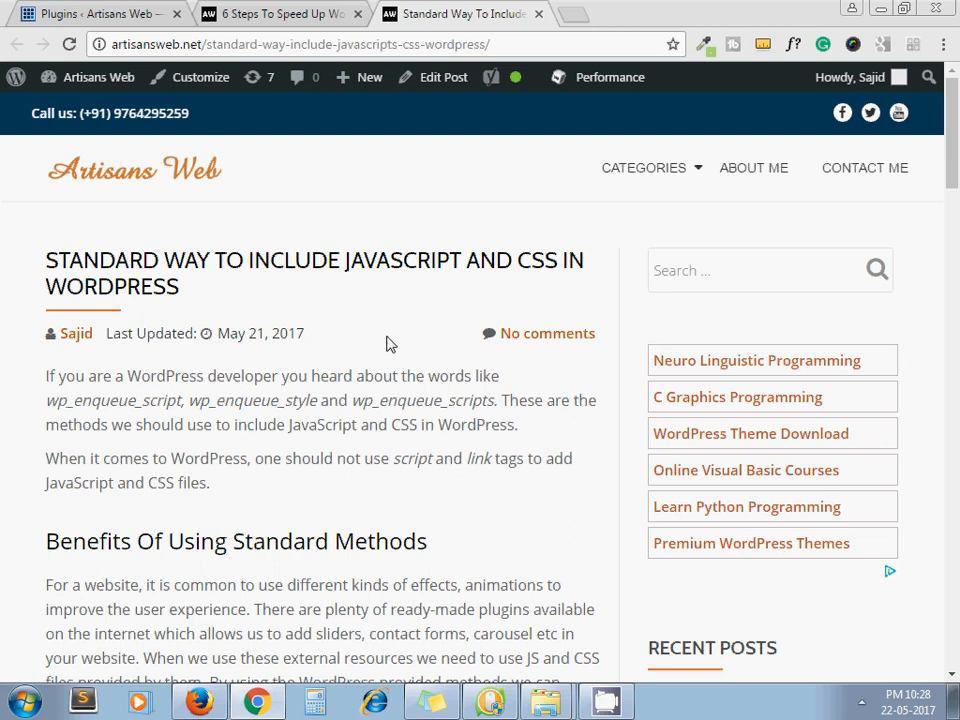
Step: Examine the code example for including JavaScript and CSS under "Actual Code To Include JavaScript And CSS" in the open article
{"action": "mouse_move", "coordinate": [955, 130]}
{"action": "left_mouse_down"}
{"action": "mouse_move", "coordinate": [954, 168]}
{"action": "mouse_move", "coordinate": [958, 111]}
{"action": "left_mouse_up"}
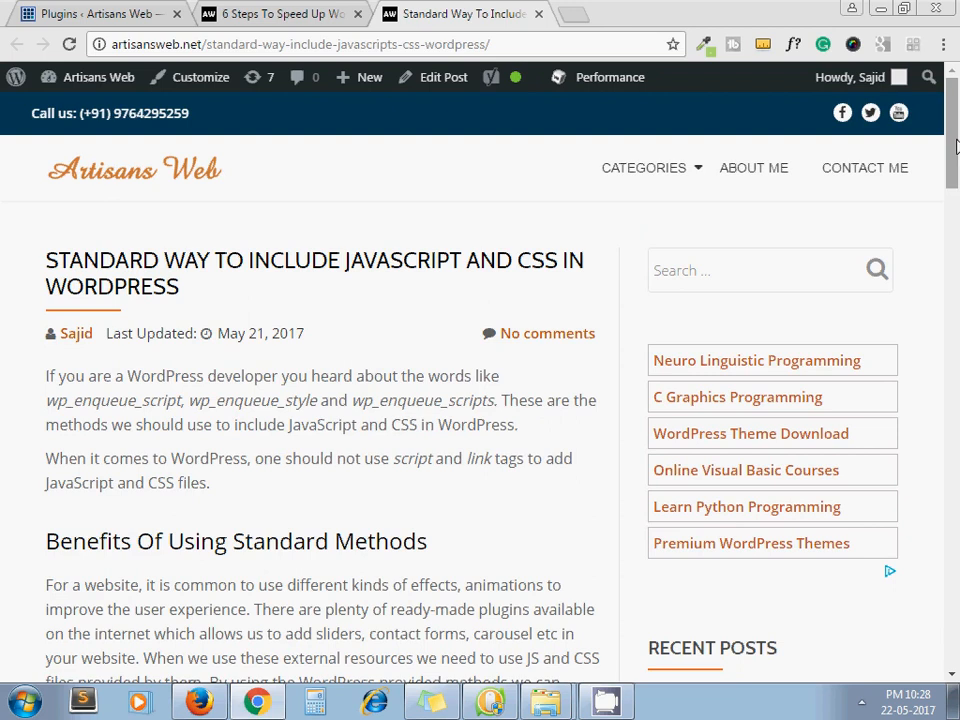
{"action": "left_click_drag", "start_coordinate": [955, 168], "coordinate": [955, 310]}
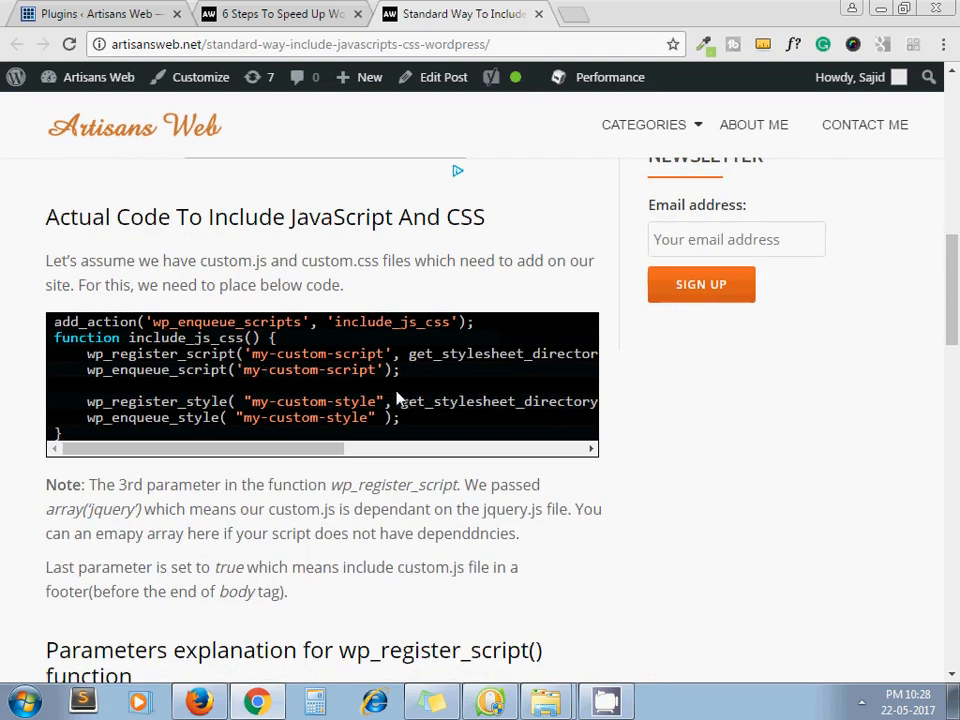
{"action": "mouse_move", "coordinate": [397, 399]}
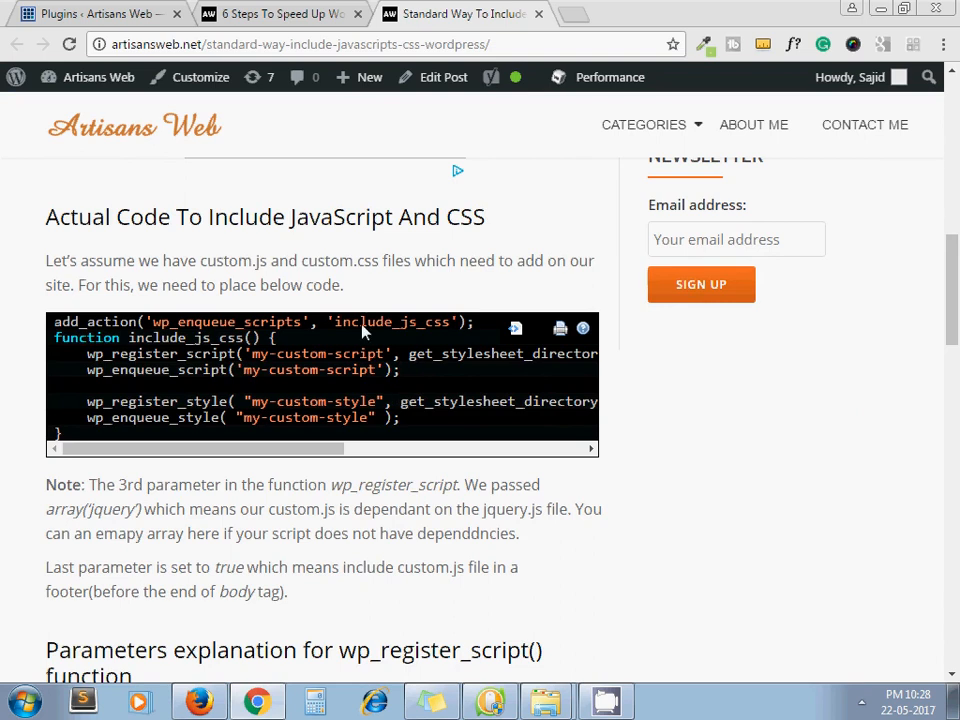
Step: Read Step 2 on optimizing images in the 6 Steps post and find the Compress JPEG & PNG images plugin among the installed plugins
{"action": "left_click", "coordinate": [281, 11]}
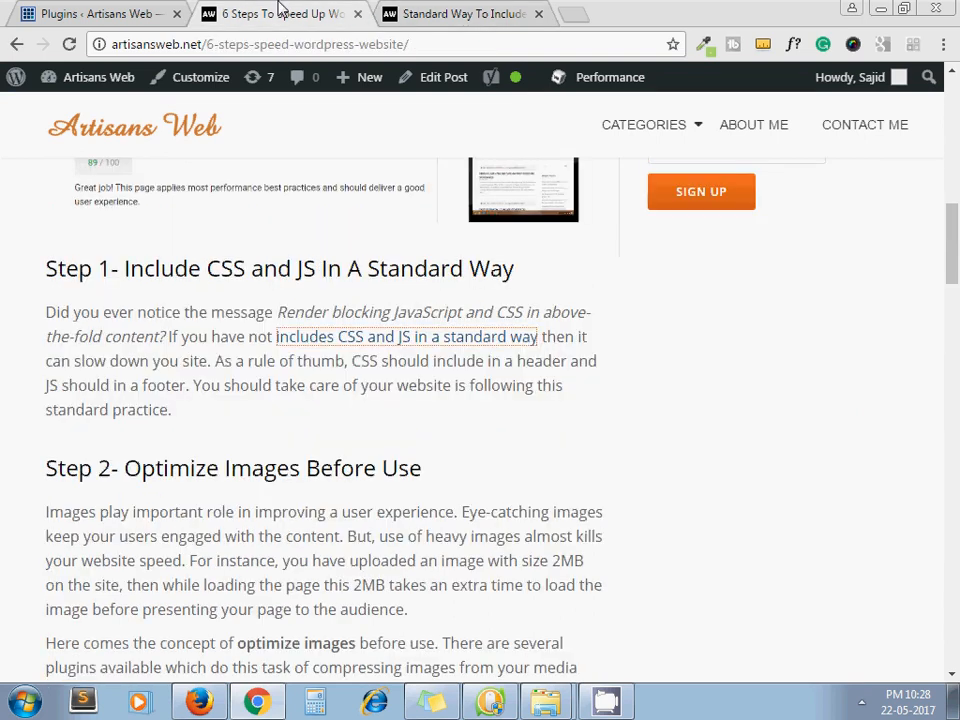
{"action": "left_click", "coordinate": [3, 424]}
{"action": "key", "text": "Down"}
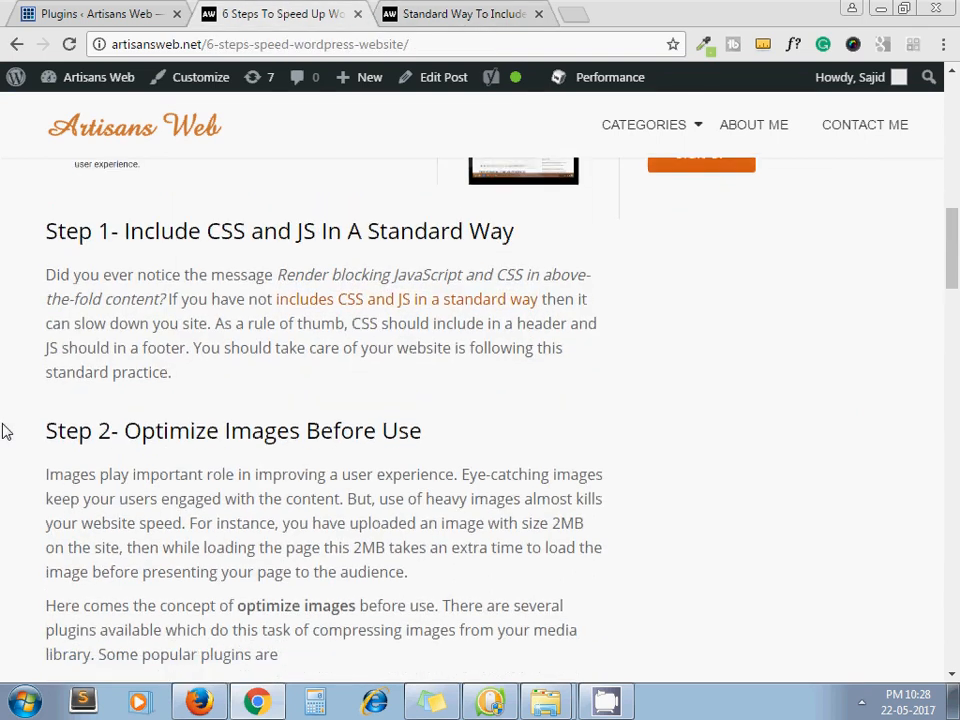
{"action": "scroll", "coordinate": [3, 430], "scroll_direction": "down", "scroll_amount": 2}
{"action": "scroll", "coordinate": [3, 430], "scroll_direction": "down", "scroll_amount": 1}
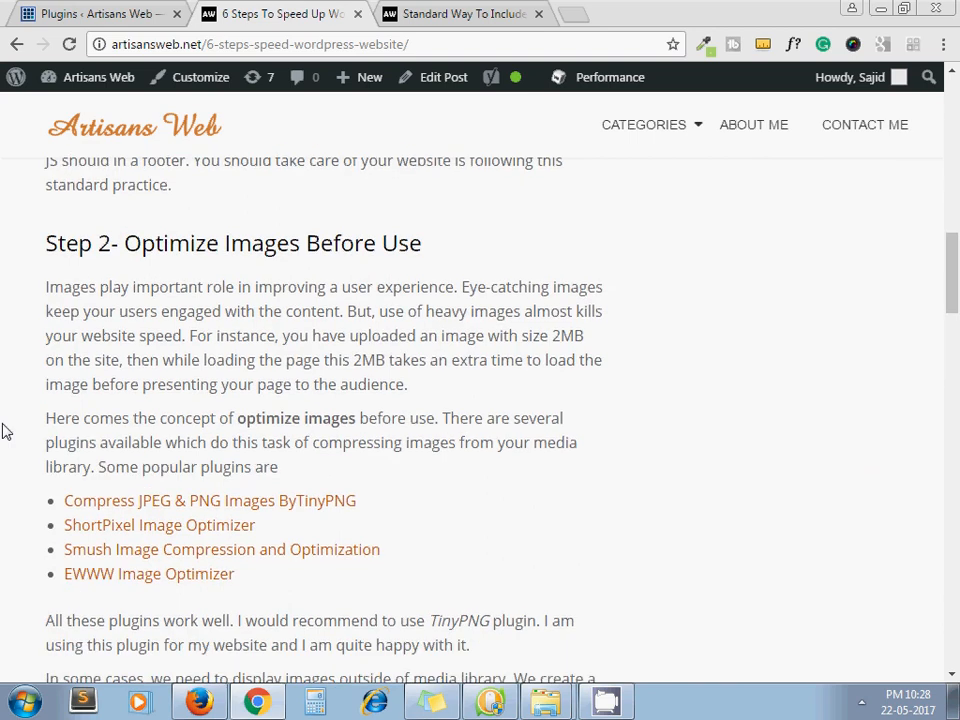
{"action": "left_click", "coordinate": [100, 12]}
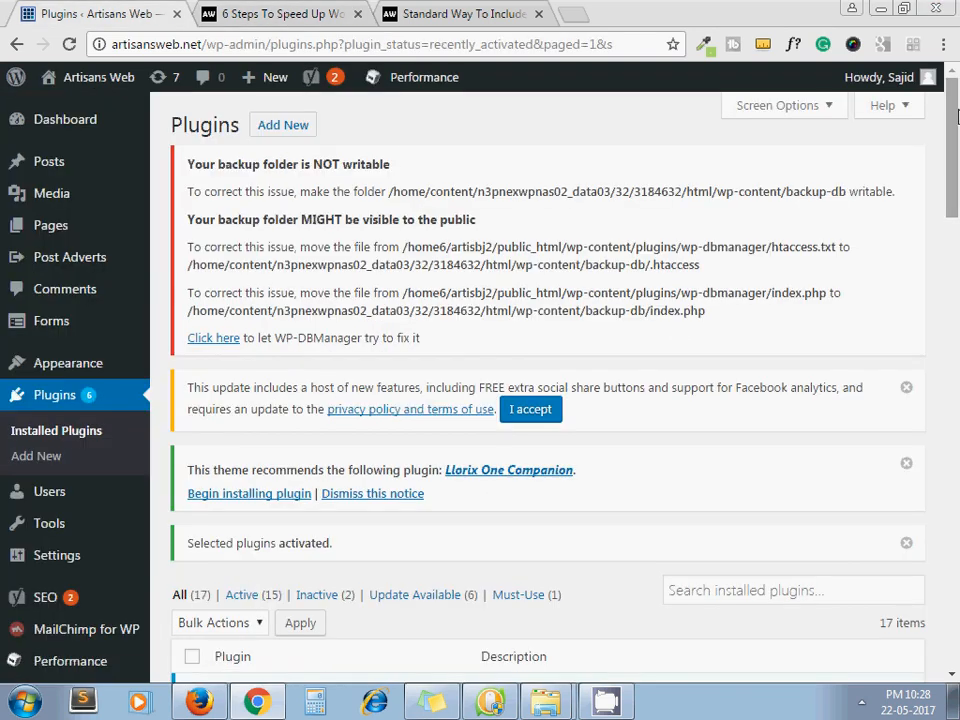
{"action": "scroll", "coordinate": [290, 340], "scroll_direction": "down", "scroll_amount": 3}
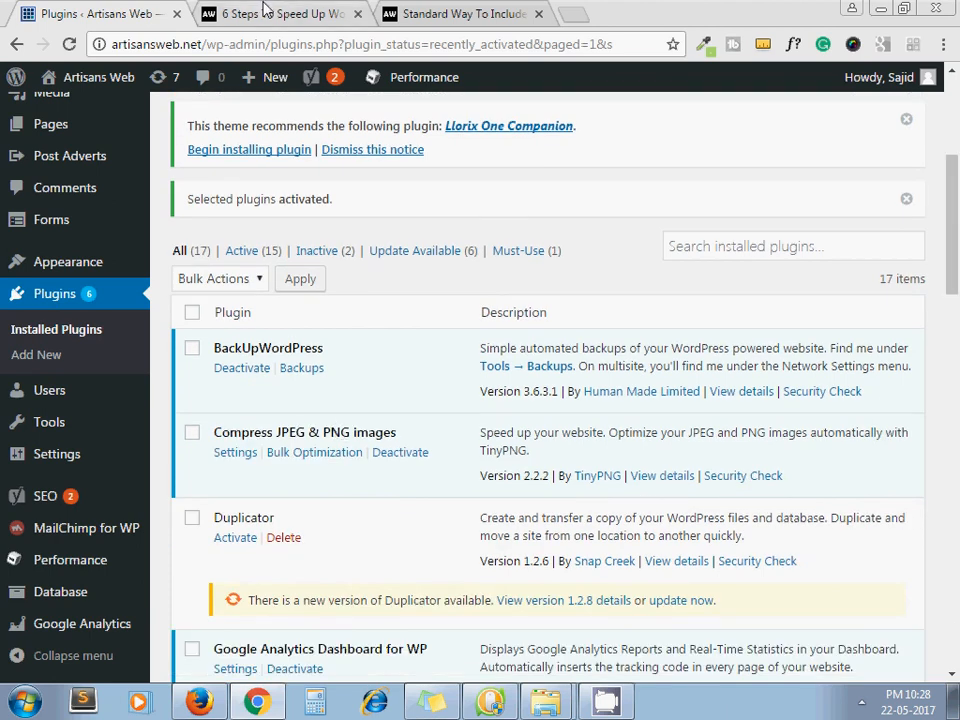
Step: Return to the 6 Steps post and read on through Step 3 on lazy loading and Step 4 on optimizing the database
{"action": "left_click", "coordinate": [265, 10]}
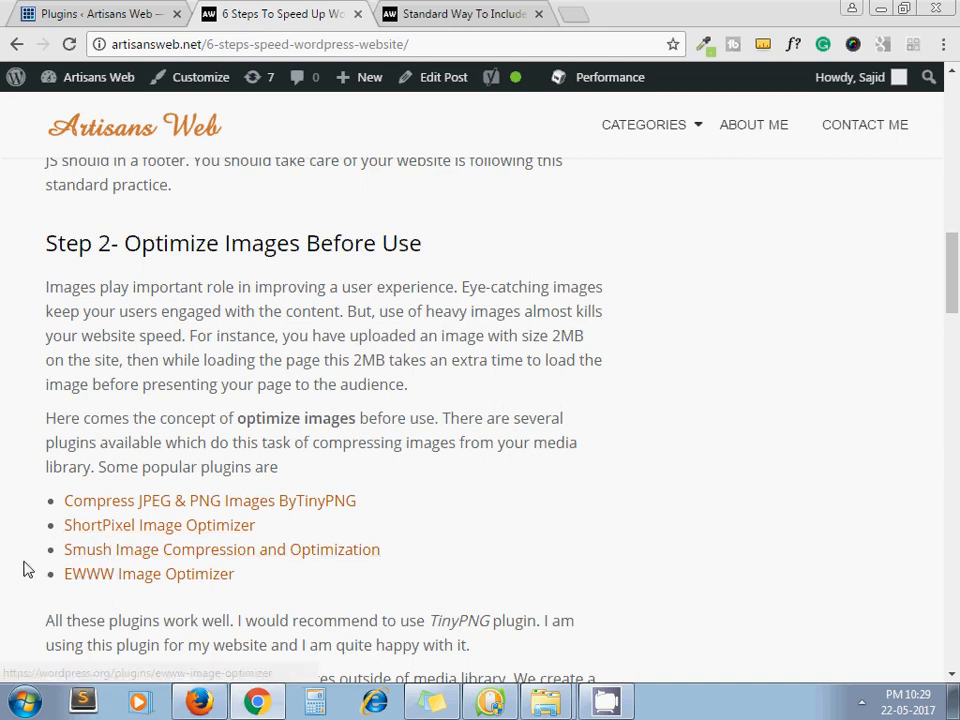
{"action": "scroll", "coordinate": [27, 569], "scroll_direction": "down", "scroll_amount": 4}
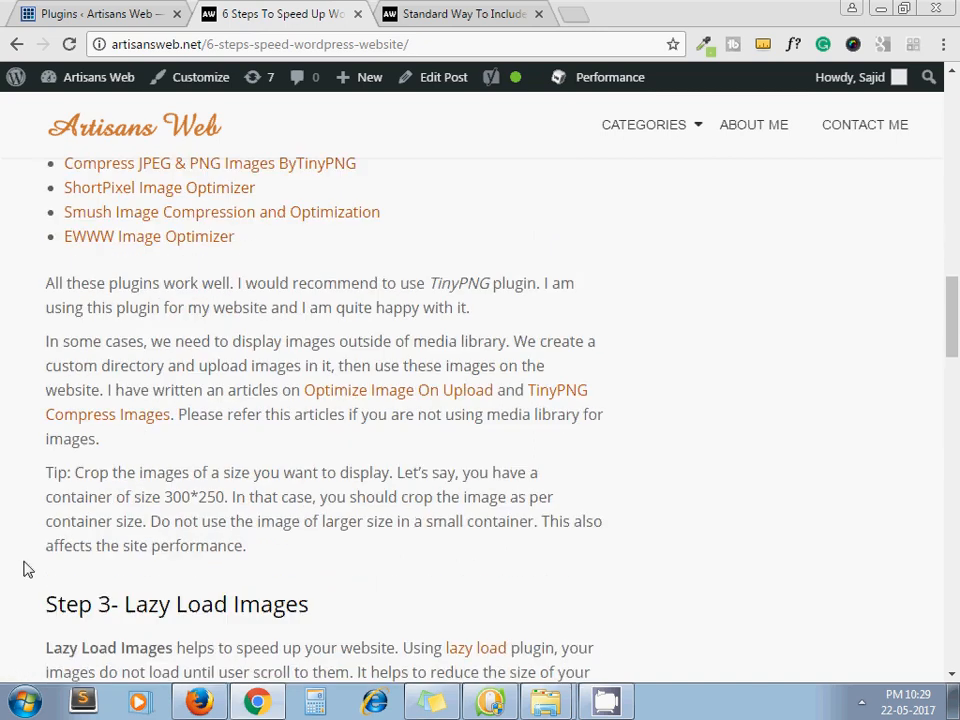
{"action": "scroll", "coordinate": [27, 569], "scroll_direction": "down", "scroll_amount": 3}
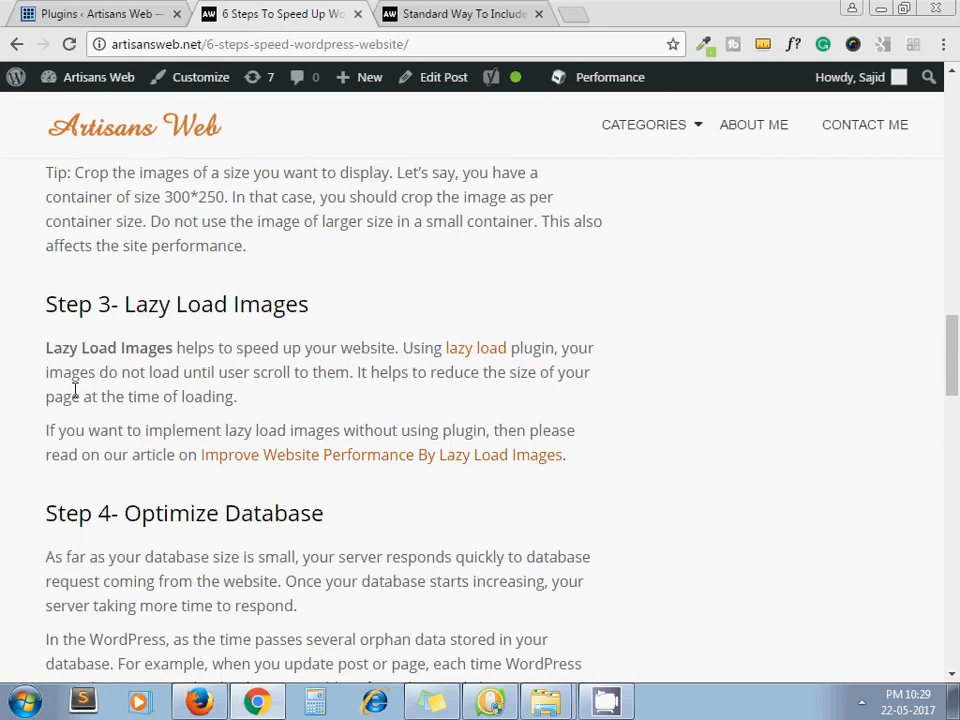
{"action": "scroll", "coordinate": [75, 388], "scroll_direction": "down", "scroll_amount": 3}
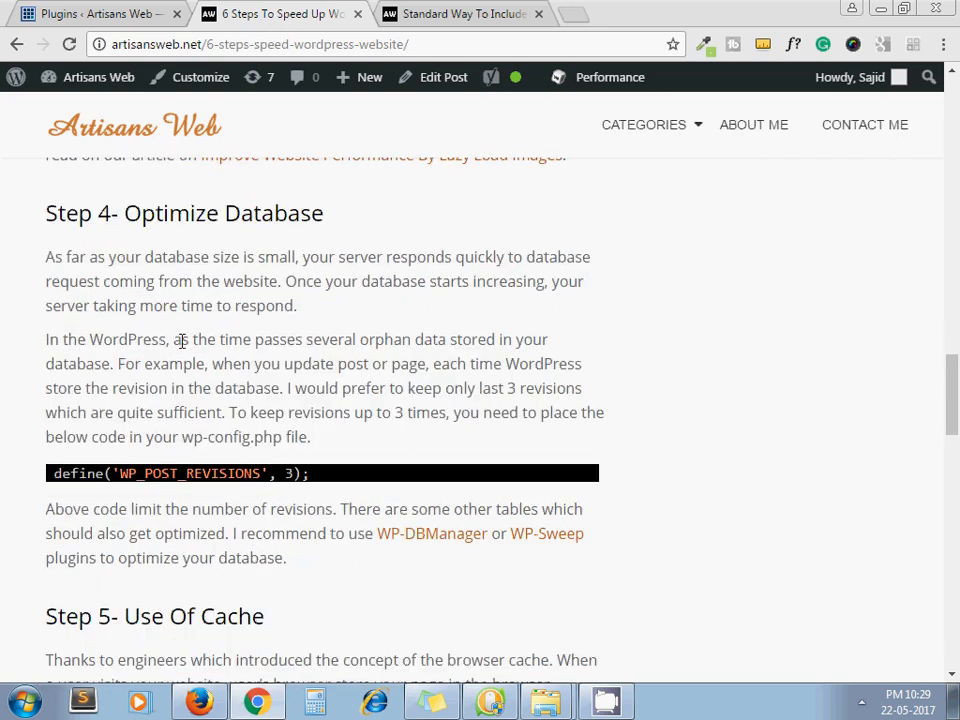
Step: Switch to Firefox, view the Desktop score at the start of the PageSpeed results, and return to Chrome
{"action": "key", "text": "alt+Tab"}
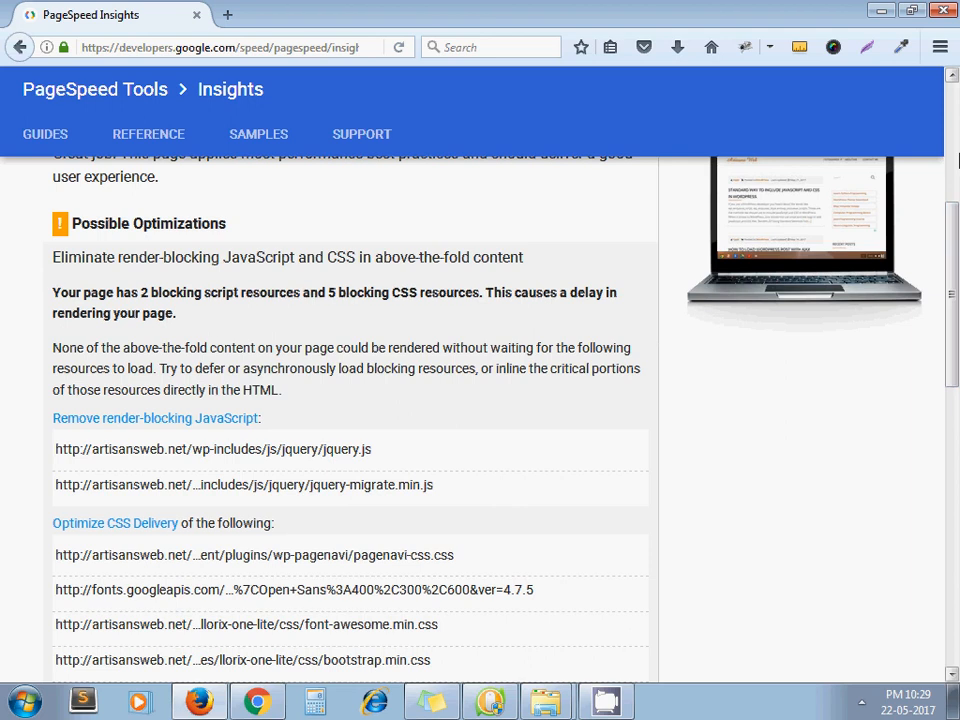
{"action": "left_click", "coordinate": [956, 160]}
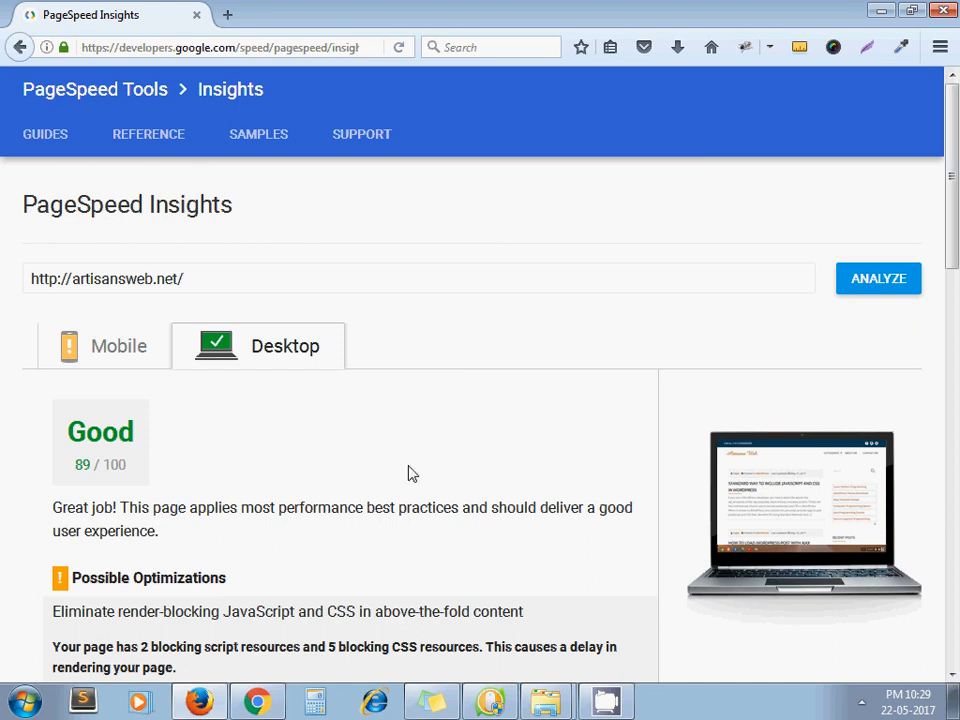
{"action": "left_click", "coordinate": [257, 703]}
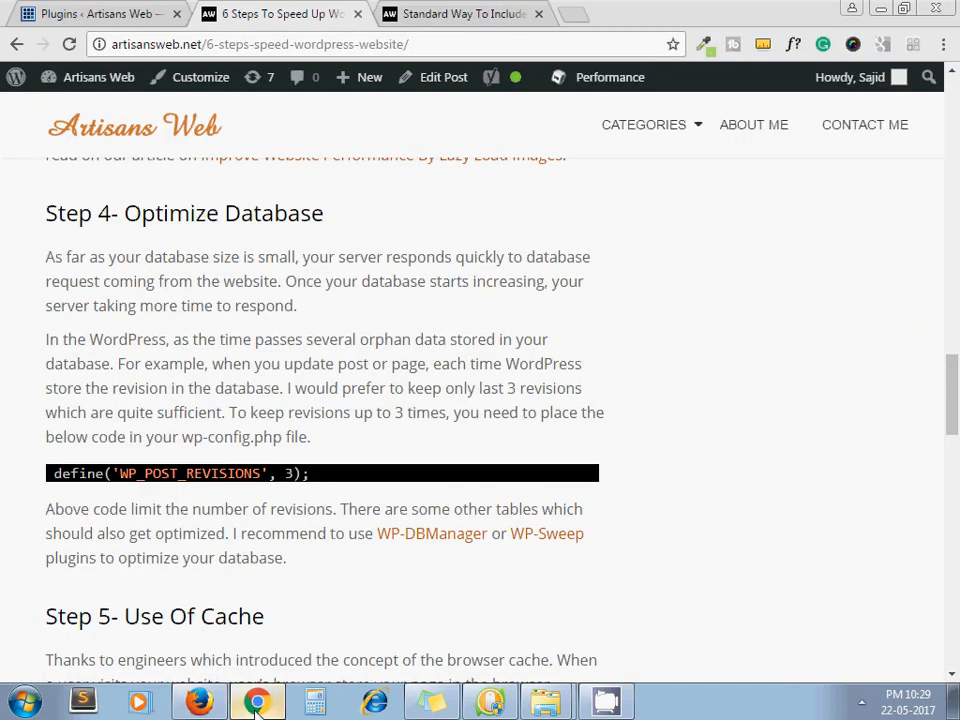
Step: Find WP-DBManager among the installed plugins and use its Optimize DB page to optimize all the database tables
{"action": "left_click", "coordinate": [109, 12]}
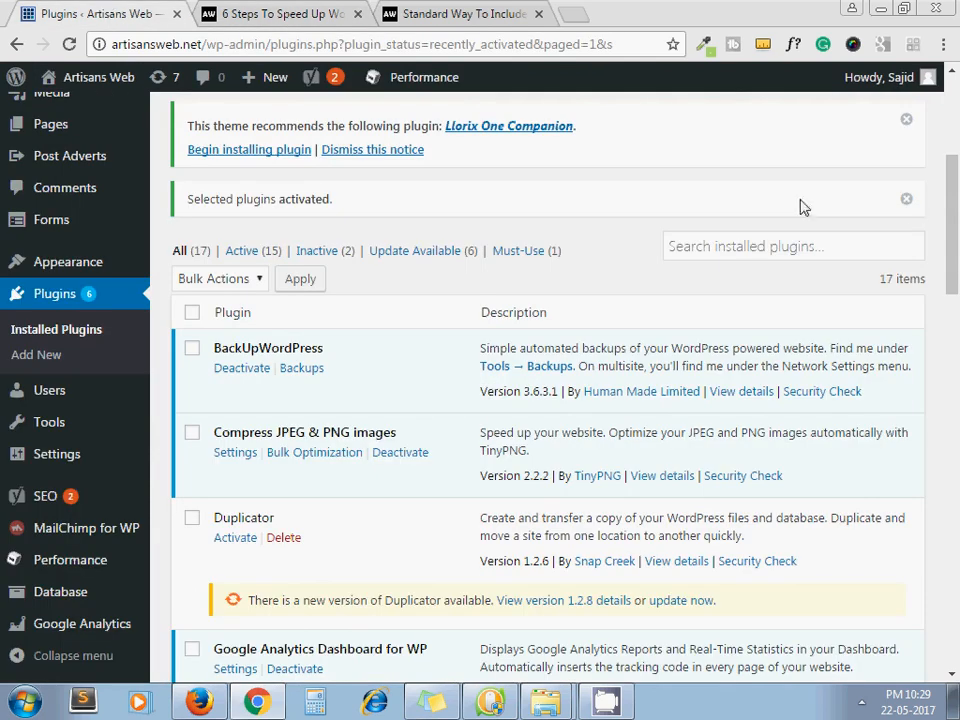
{"action": "left_click_drag", "start_coordinate": [951, 228], "coordinate": [955, 513]}
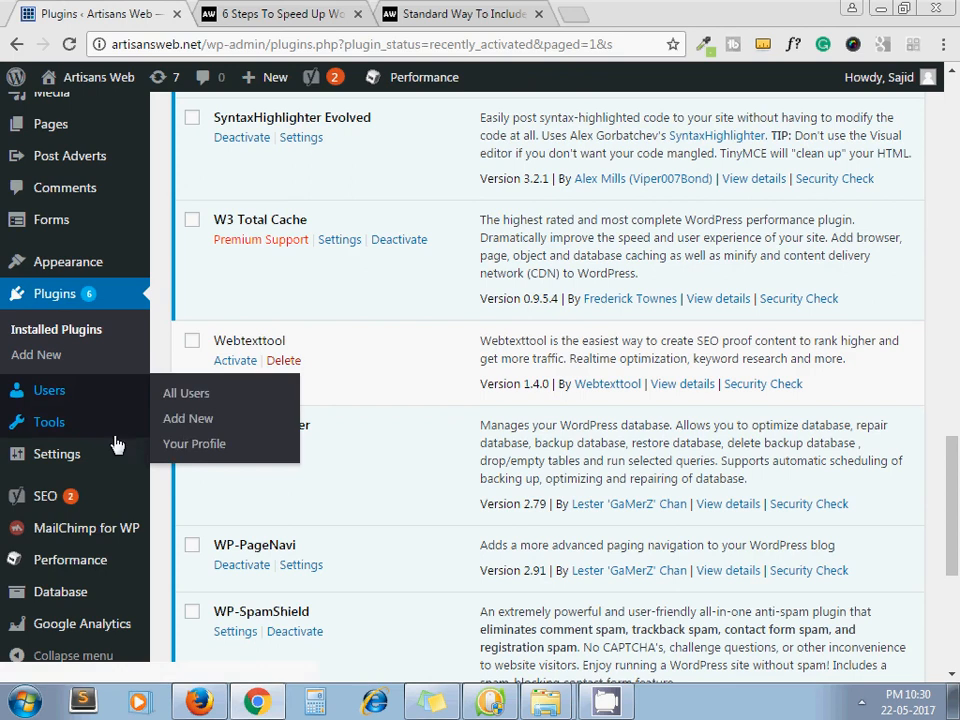
{"action": "mouse_move", "coordinate": [93, 607]}
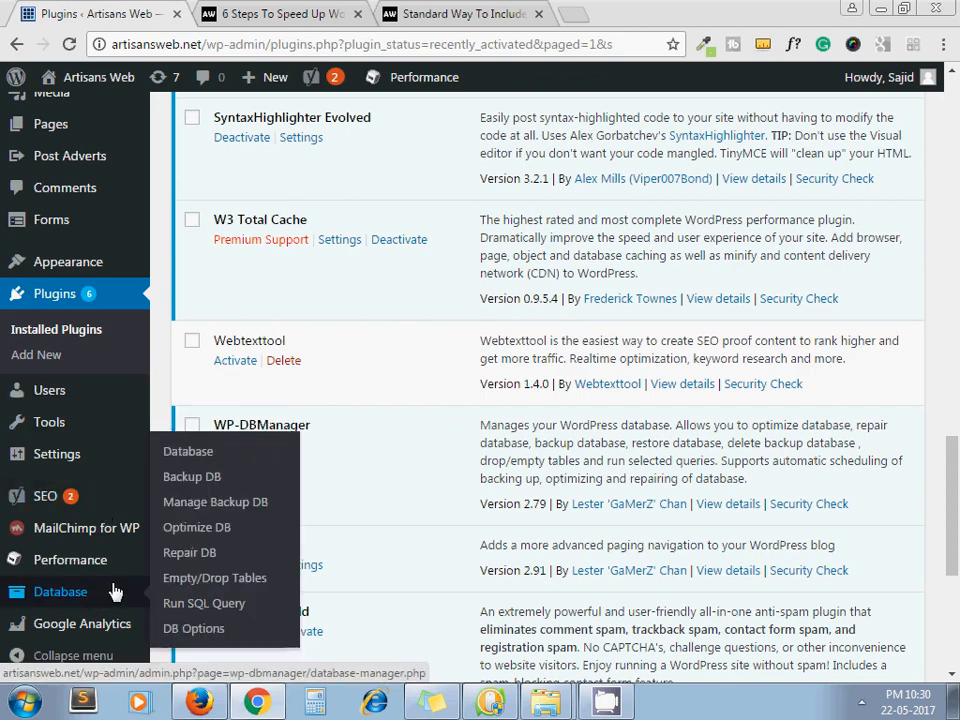
{"action": "left_click", "coordinate": [184, 535]}
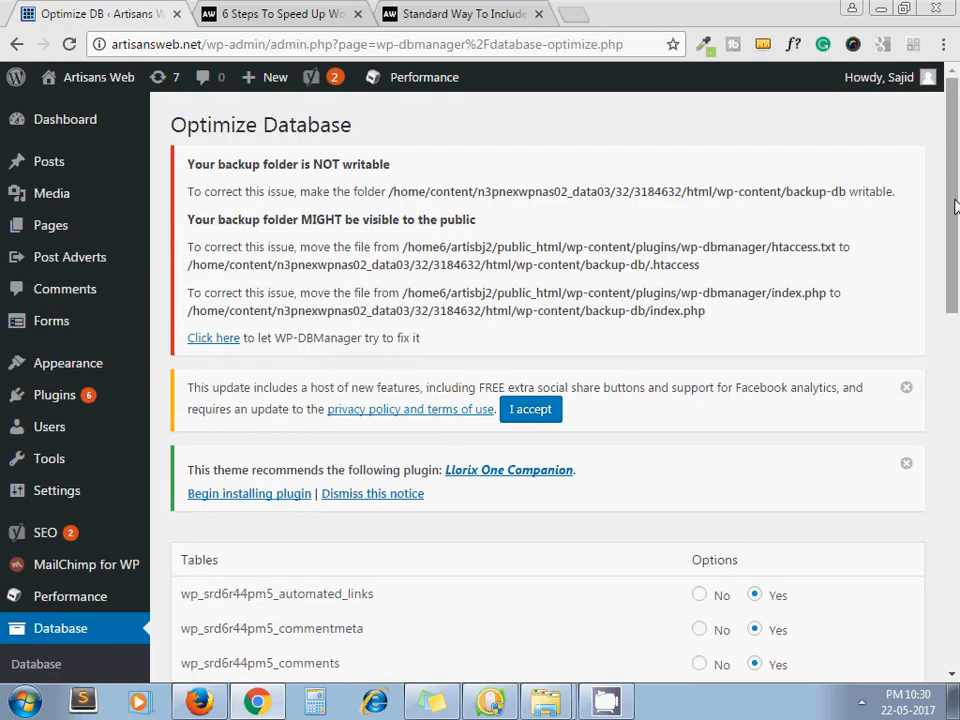
{"action": "left_click_drag", "start_coordinate": [953, 217], "coordinate": [956, 561]}
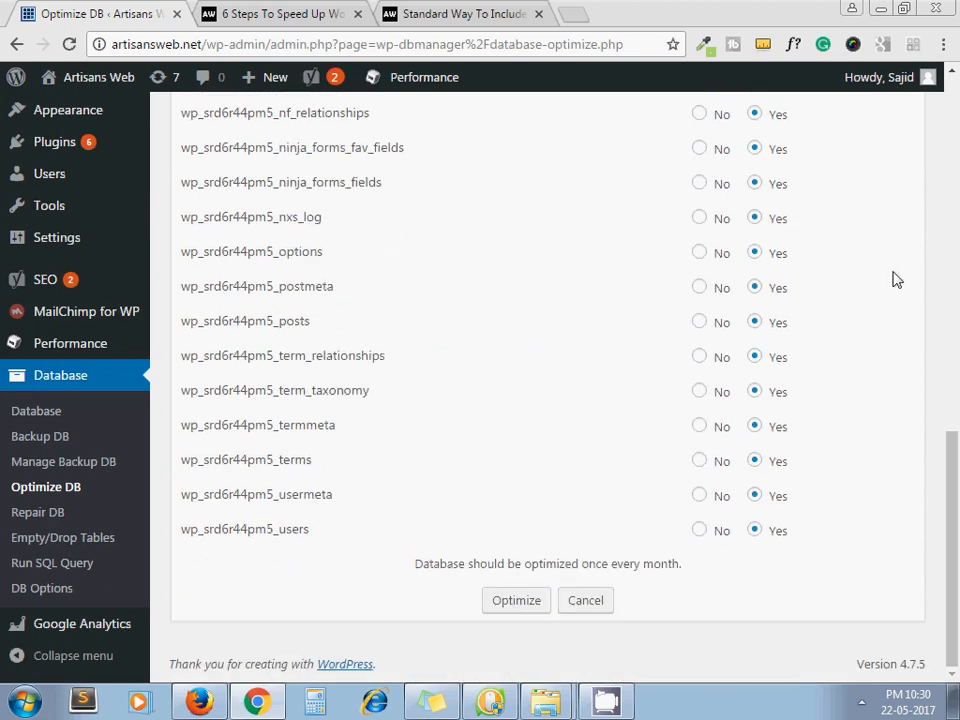
{"action": "left_click", "coordinate": [513, 613]}
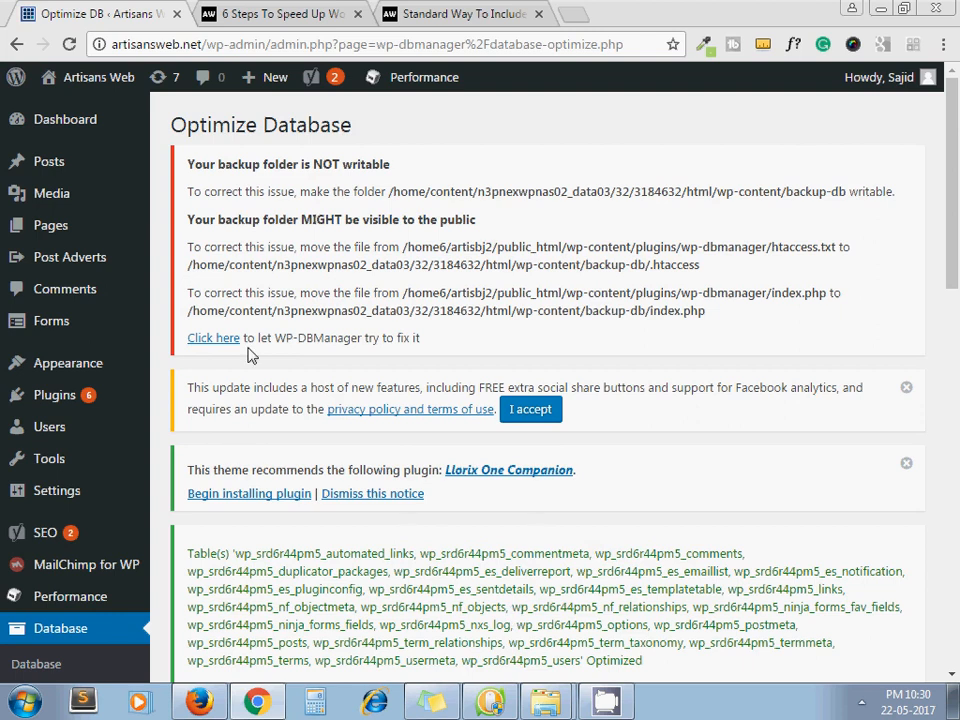
Step: Review the WP_POST_REVISIONS code in Step 4 of the article and open the "6 Steps To Speed Up WordPress Website" post for editing
{"action": "left_click", "coordinate": [330, 8]}
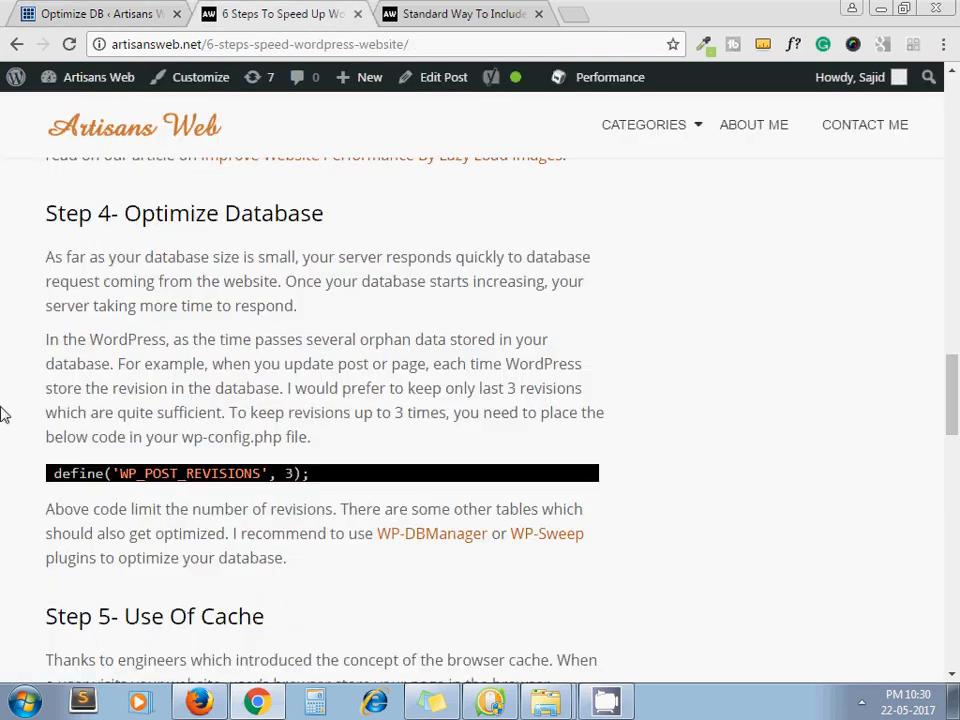
{"action": "scroll", "coordinate": [5, 410], "scroll_direction": "down", "scroll_amount": 1}
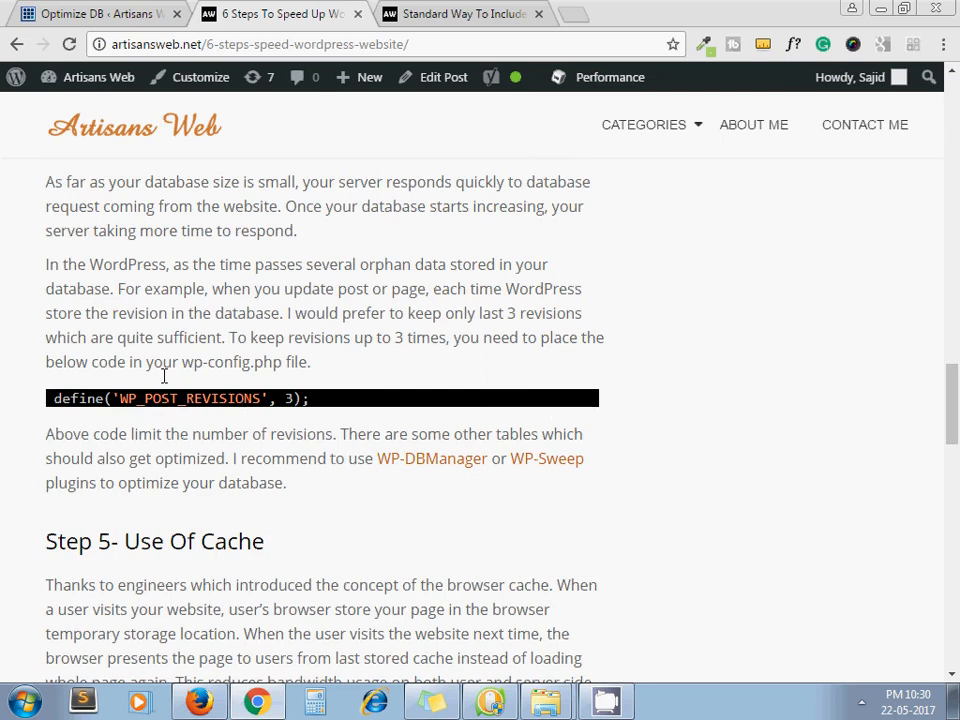
{"action": "left_click", "coordinate": [95, 12]}
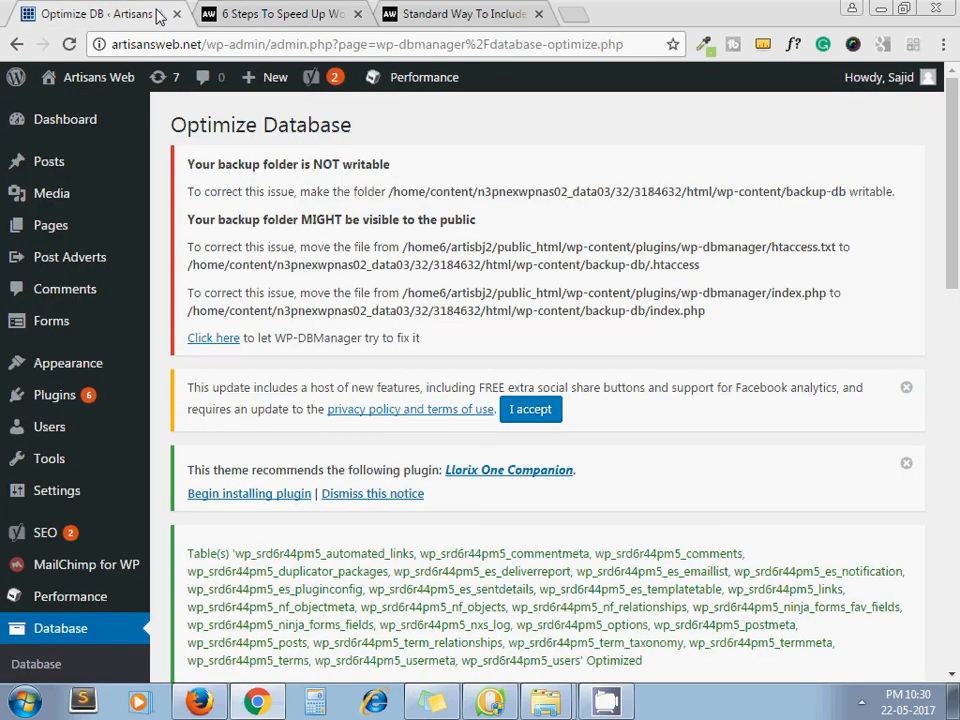
{"action": "left_click", "coordinate": [77, 164]}
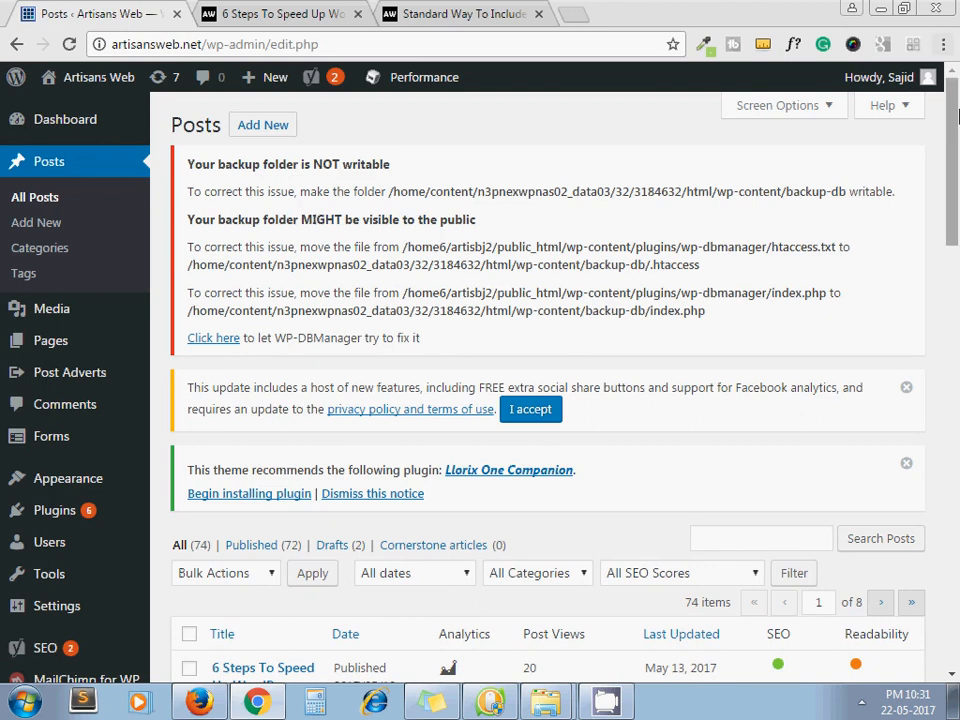
{"action": "left_click_drag", "start_coordinate": [957, 126], "coordinate": [955, 182]}
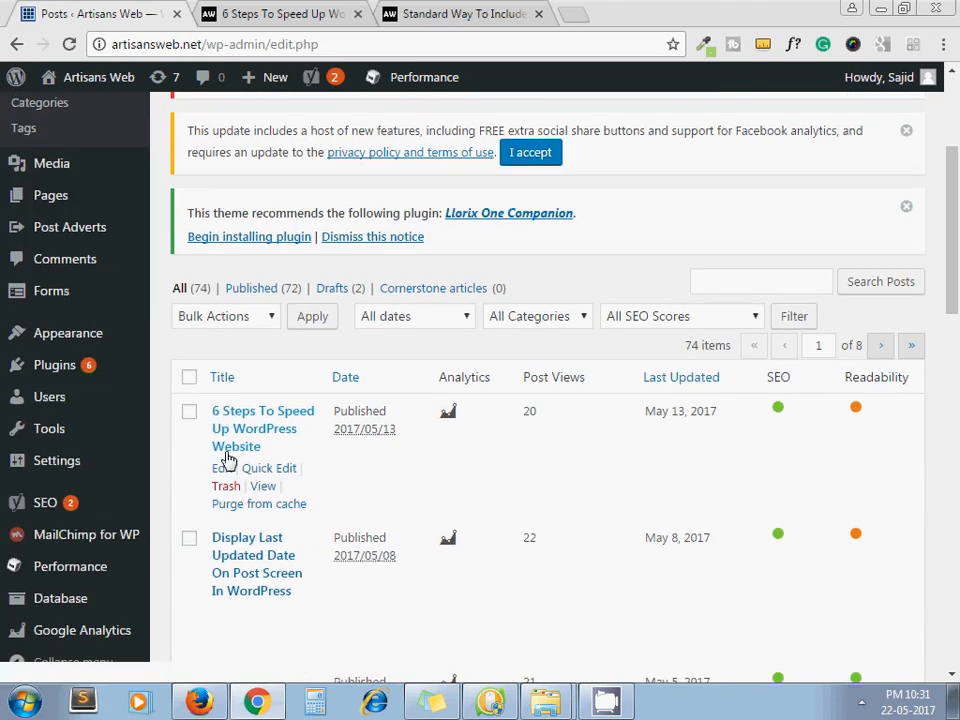
{"action": "left_click", "coordinate": [222, 471]}
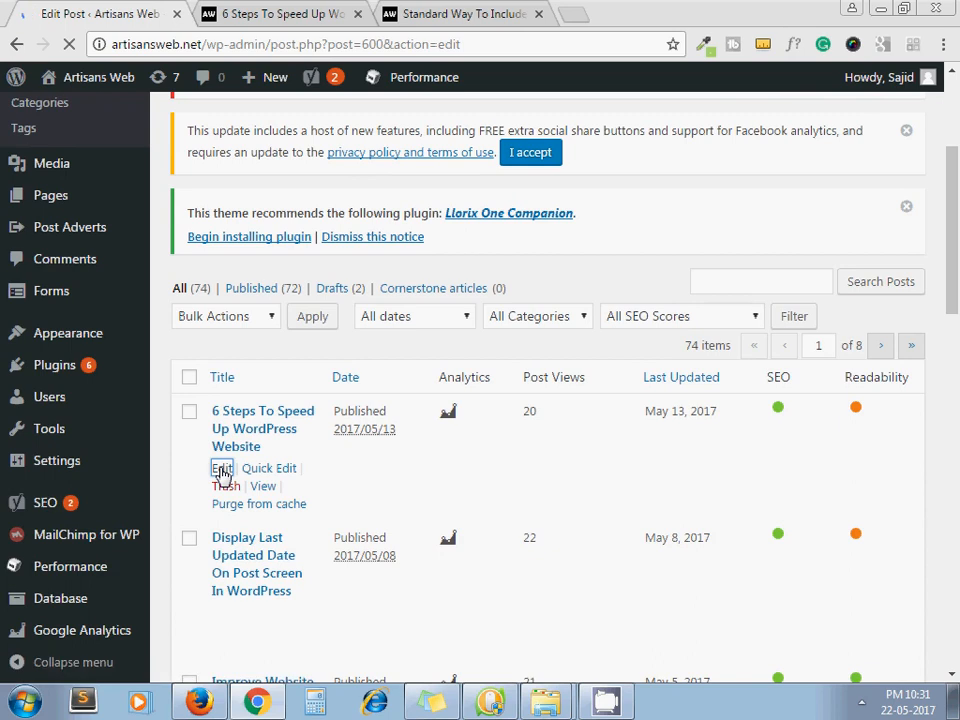
{"action": "mouse_move", "coordinate": [957, 162]}
{"action": "left_mouse_down"}
{"action": "mouse_move", "coordinate": [958, 241]}
{"action": "mouse_move", "coordinate": [957, 179]}
{"action": "left_mouse_up"}
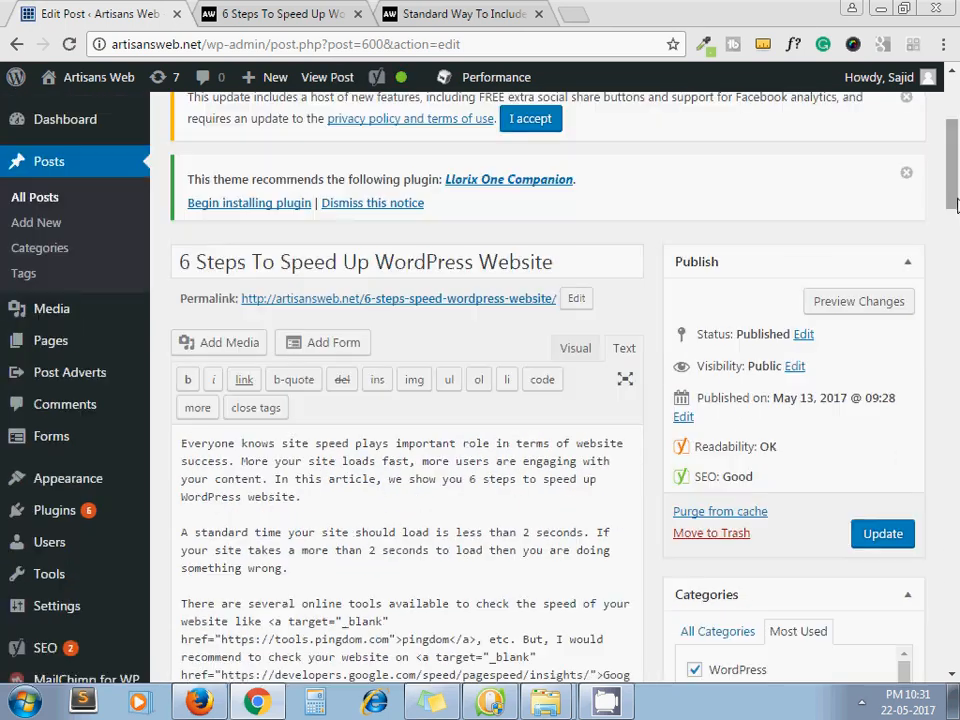
Step: Enter the trial text "hhhkjk" below the post's first paragraph, remove it again, and update the post
{"action": "left_click", "coordinate": [440, 515]}
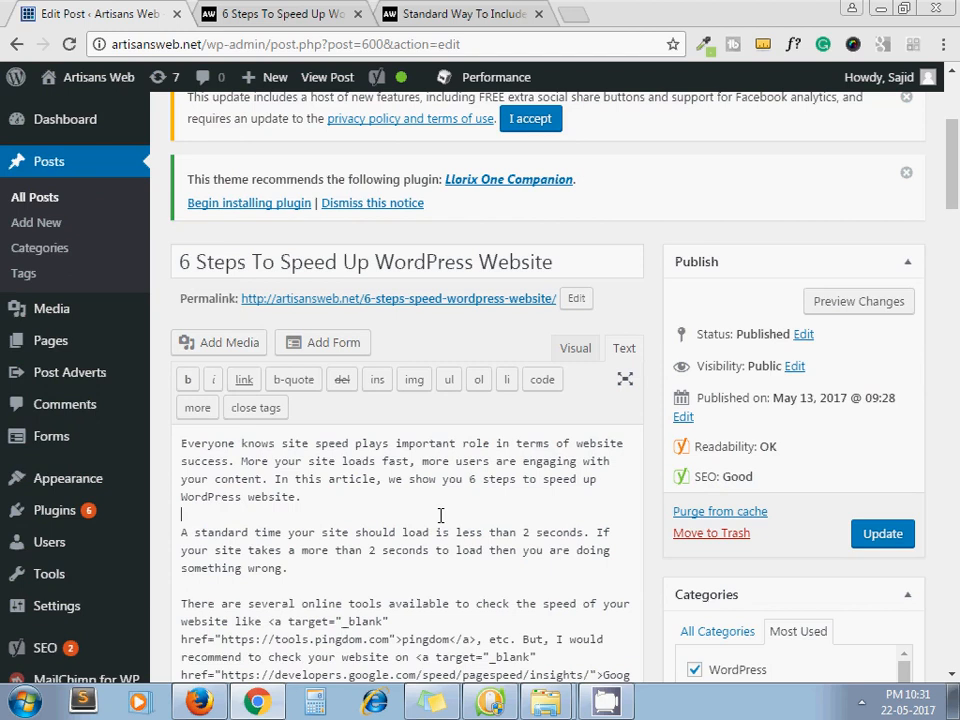
{"action": "type", "text": "hhhkjk"}
{"action": "key", "text": "BackSpace"}
{"action": "key", "text": "BackSpace"}
{"action": "key", "text": "BackSpace"}
{"action": "key", "text": "BackSpace"}
{"action": "key", "text": "BackSpace"}
{"action": "key", "text": "BackSpace"}
{"action": "left_click", "coordinate": [884, 536]}
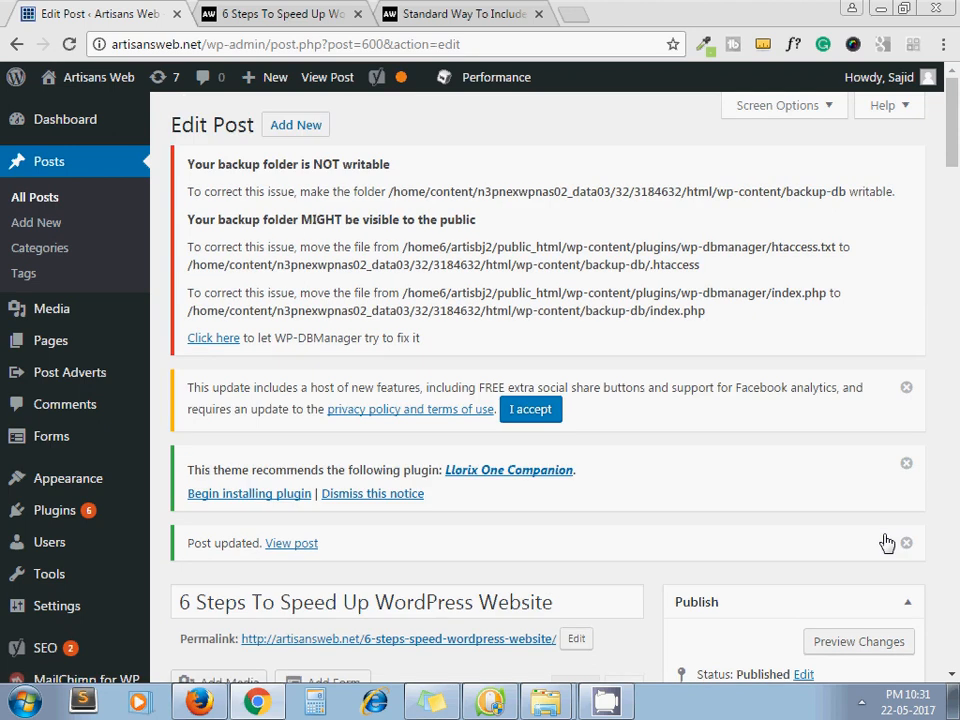
Step: View the PageSpeed Desktop results in Firefox and return to the 6 Steps post in Chrome
{"action": "key", "text": "alt+Tab"}
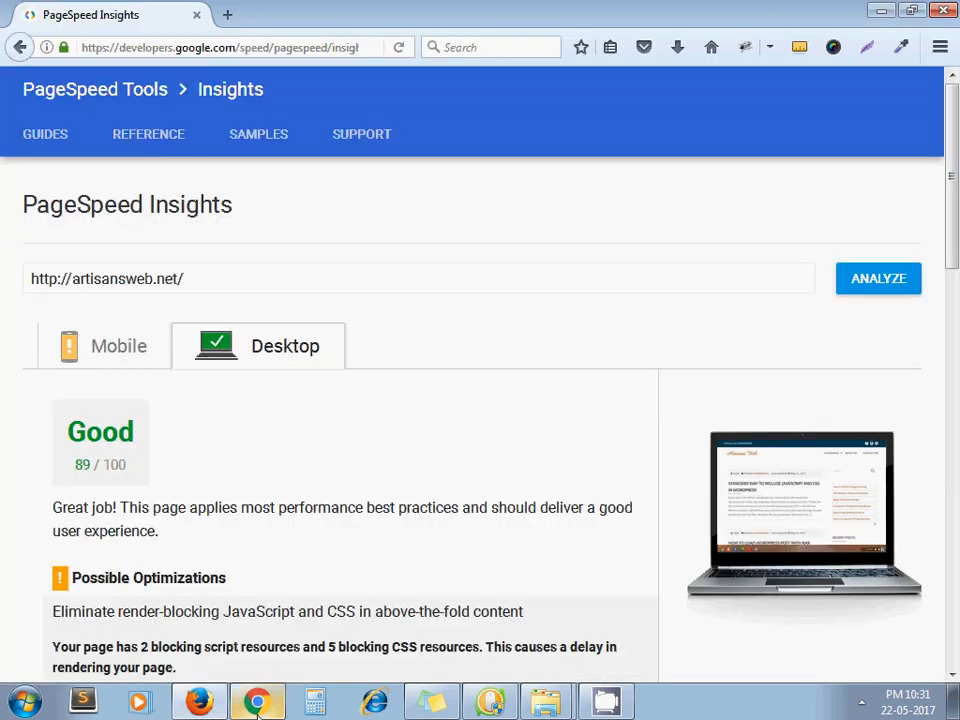
{"action": "left_click", "coordinate": [258, 704]}
{"action": "left_click", "coordinate": [270, 14]}
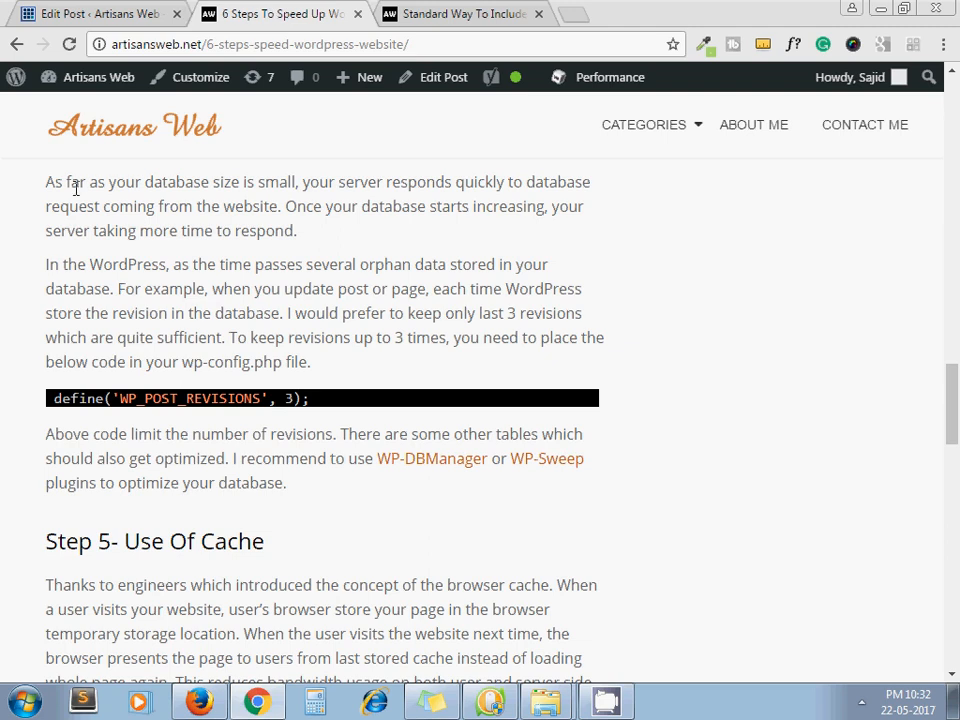
Step: Read the WP_POST_REVISIONS code, Step 5 on cache plugins and Step 6 on leveraging browser caching to the end of the article
{"action": "mouse_move", "coordinate": [145, 392]}
{"action": "scroll", "coordinate": [5, 467], "scroll_direction": "down", "scroll_amount": 5}
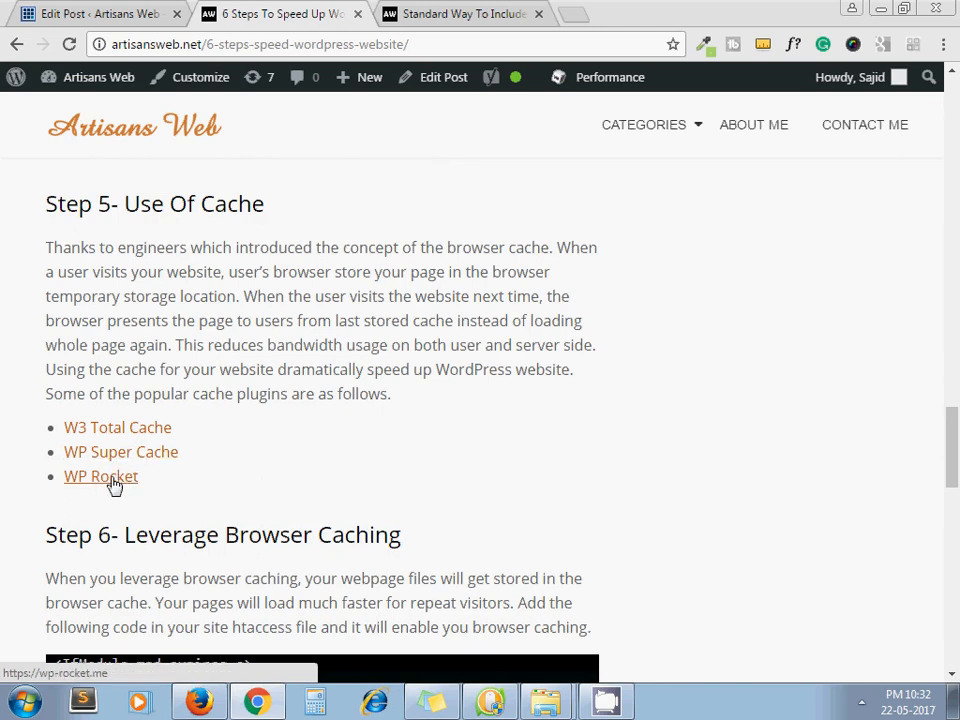
{"action": "scroll", "coordinate": [4, 506], "scroll_direction": "down", "scroll_amount": 1}
{"action": "scroll", "coordinate": [5, 507], "scroll_direction": "down", "scroll_amount": 3}
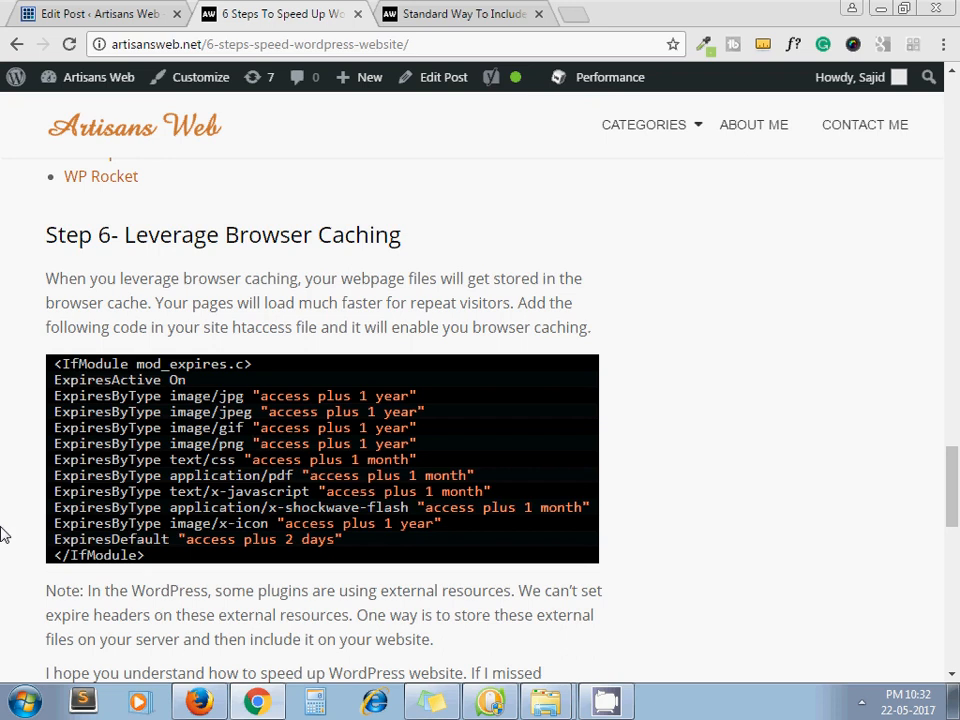
{"action": "scroll", "coordinate": [4, 534], "scroll_direction": "down", "scroll_amount": 3}
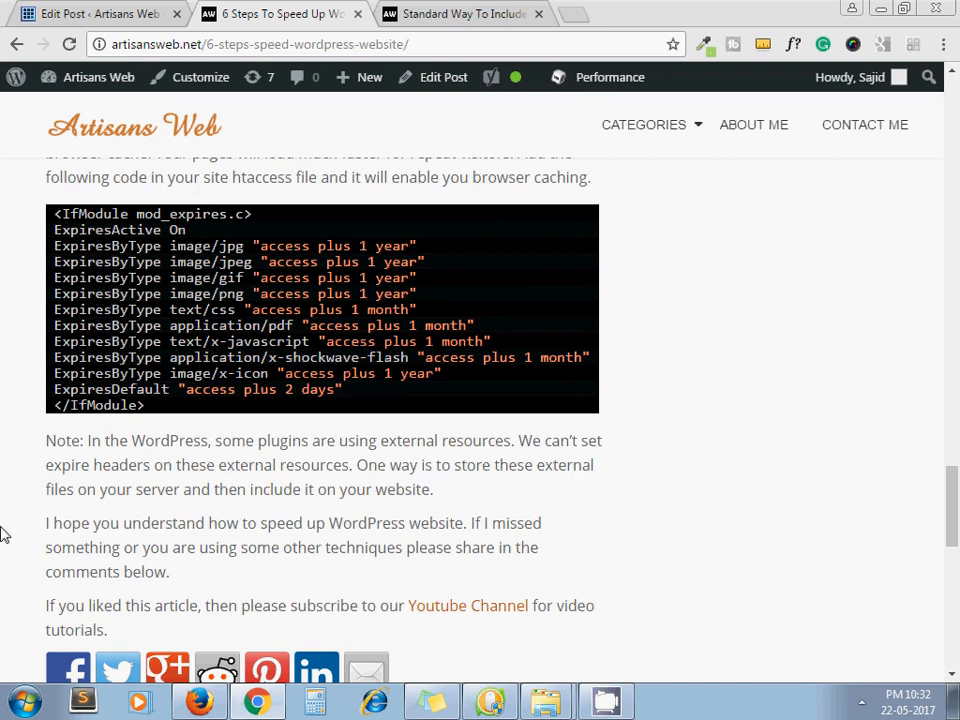
Step: Bring up the Edit Post page and switch to the PageSpeed Insights results in Firefox
{"action": "left_click", "coordinate": [118, 17]}
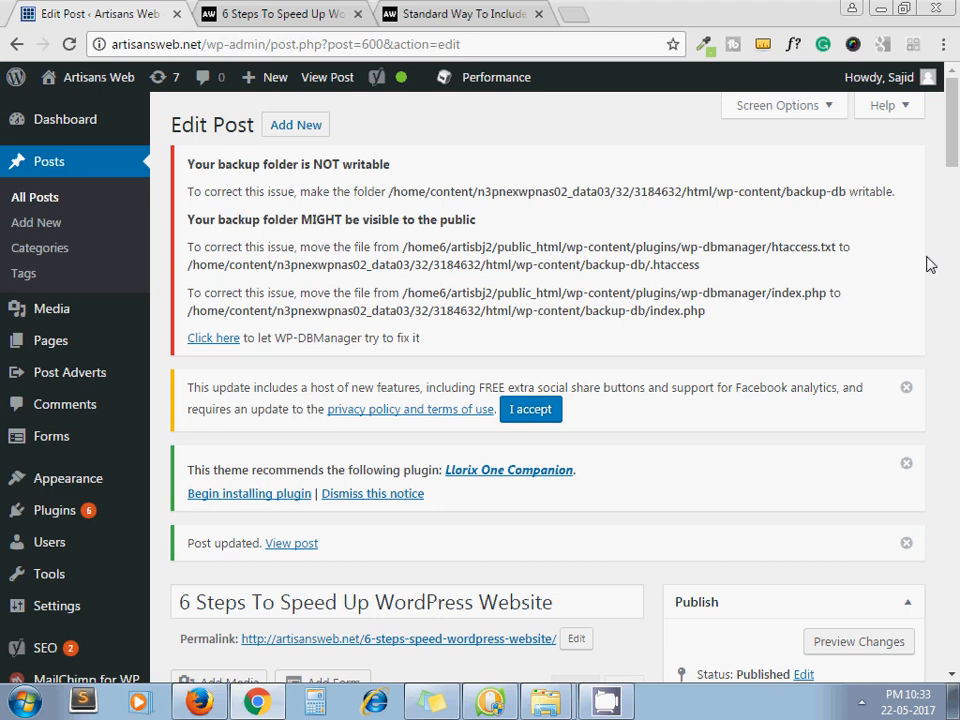
{"action": "left_click", "coordinate": [200, 702]}
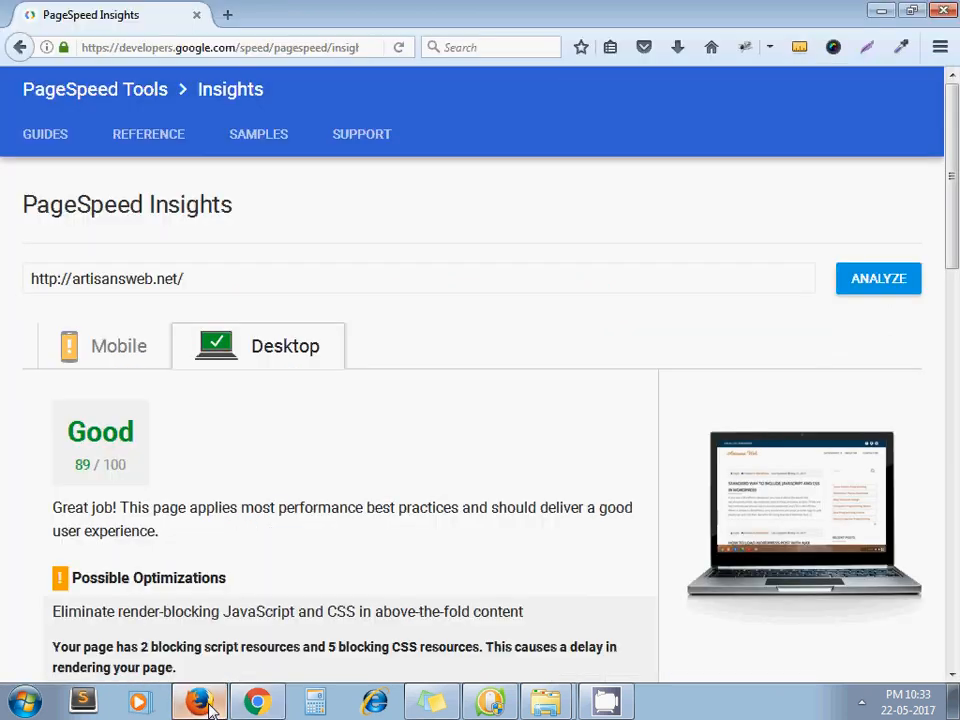